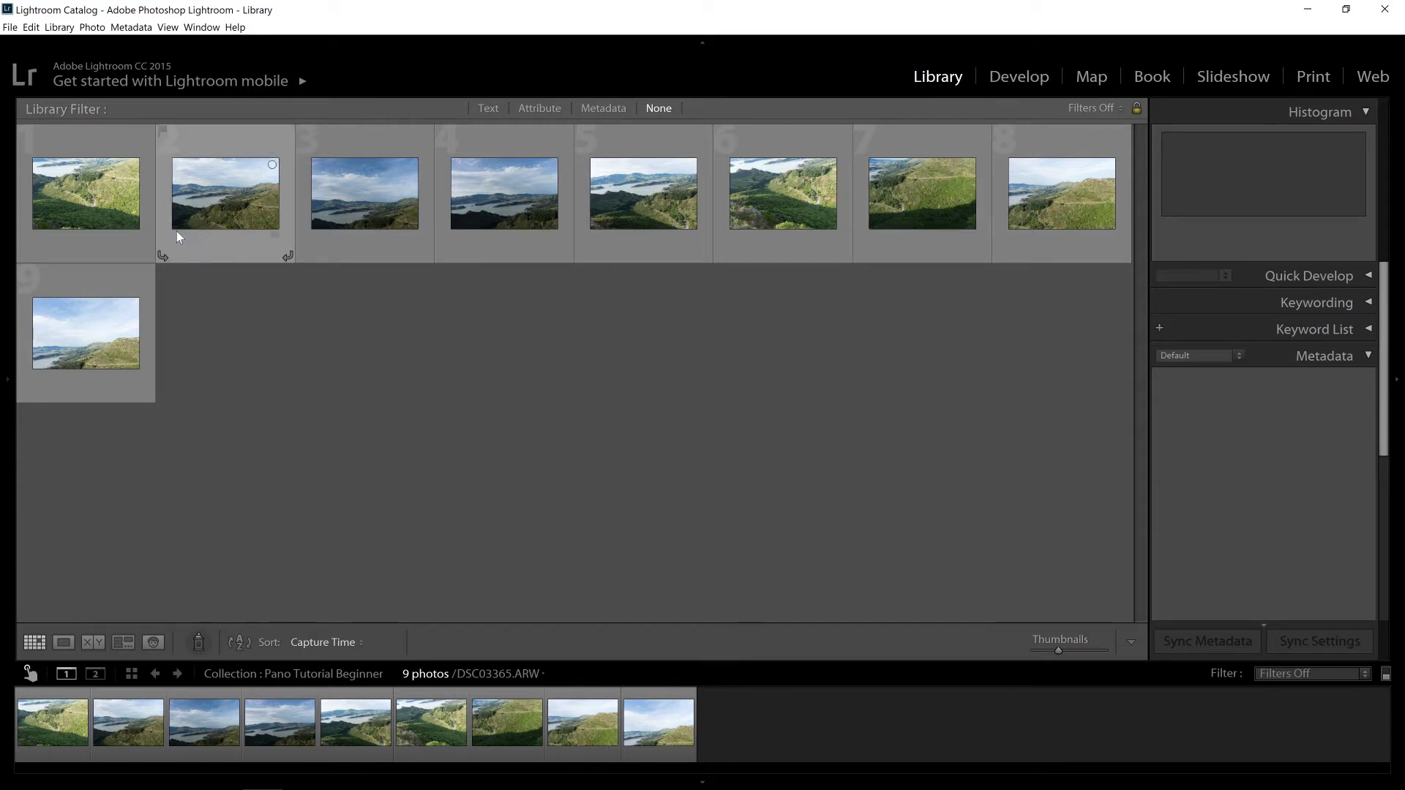
- Review the photos one by one at full size, then return to the thumbnail grid
{"action": "left_click", "coordinate": [98, 194]}
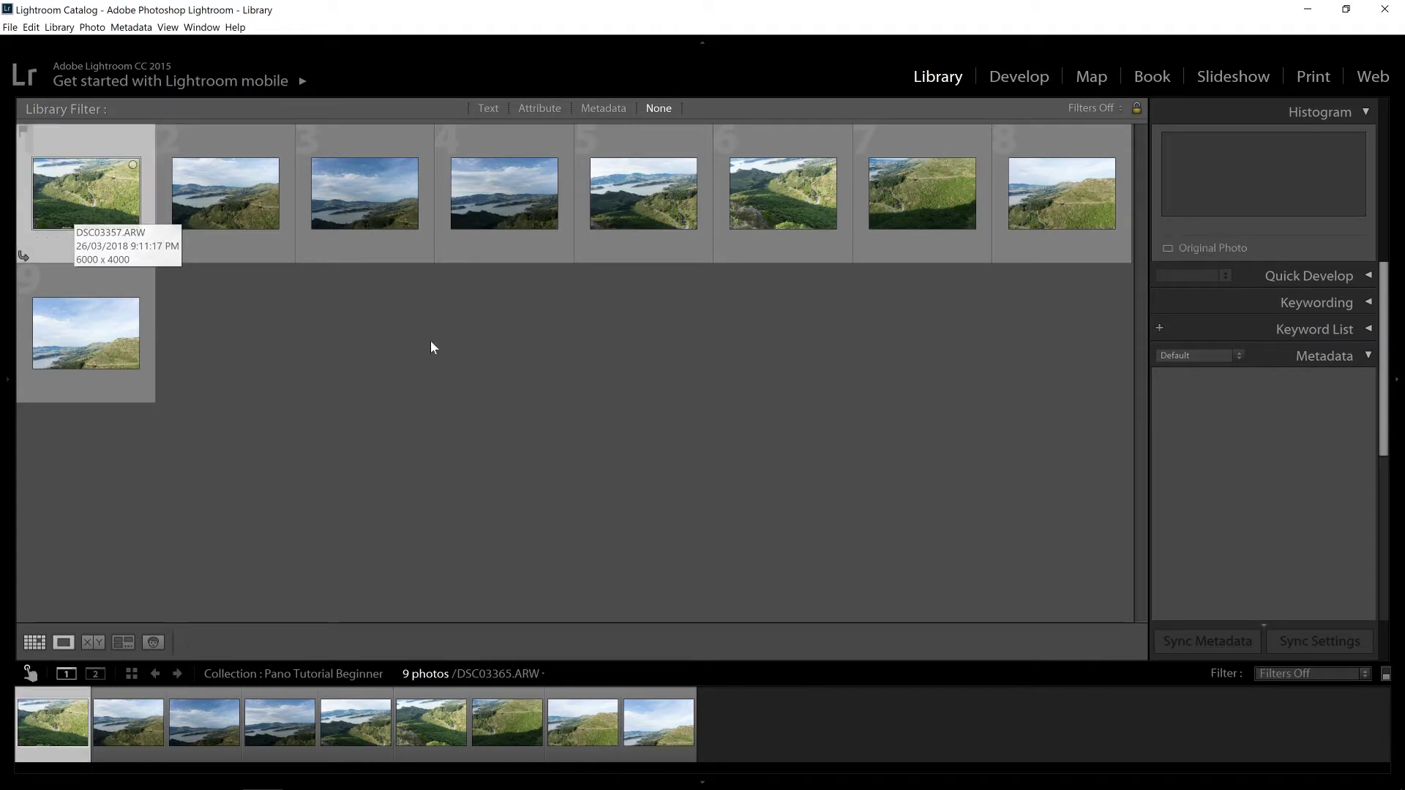
{"action": "key", "text": "e"}
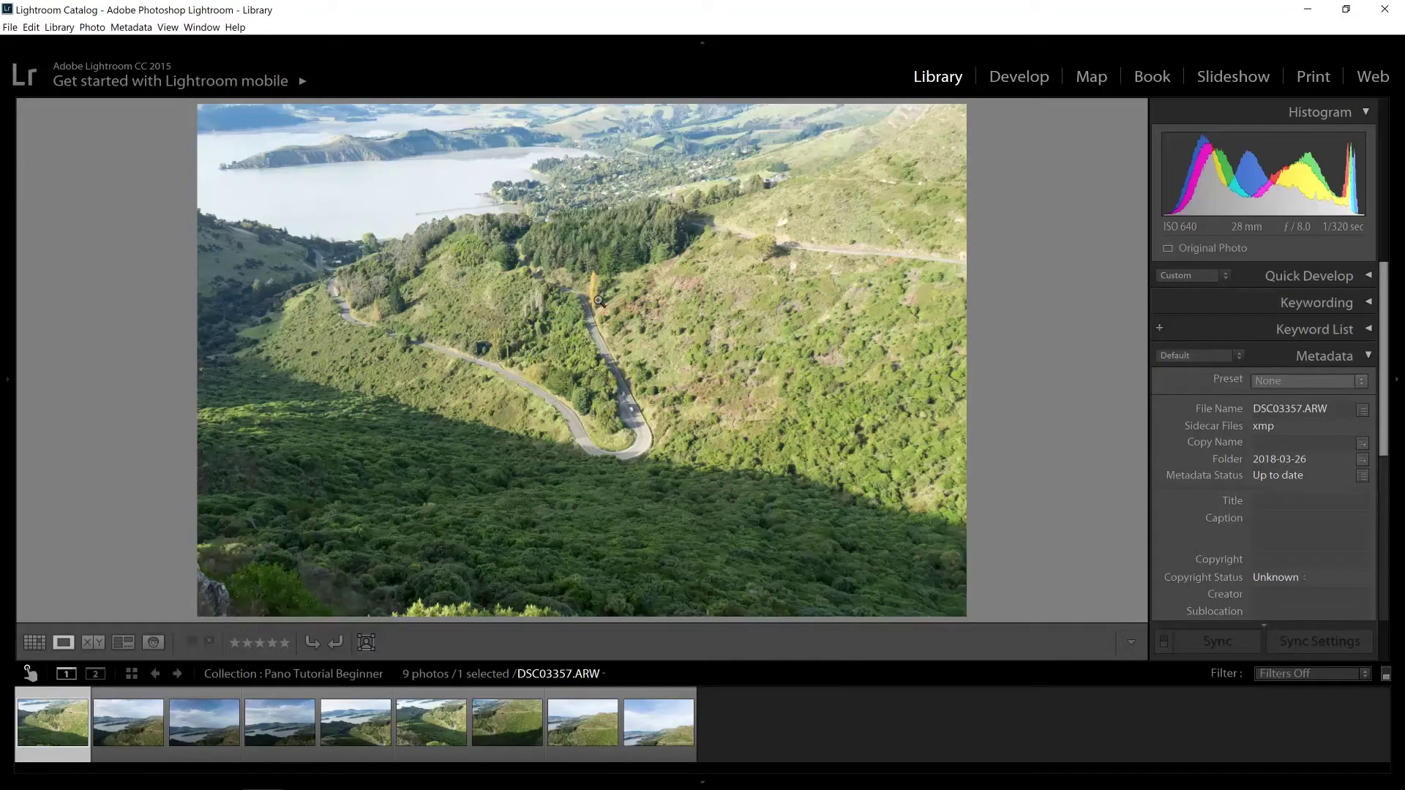
{"action": "key", "text": "Right"}
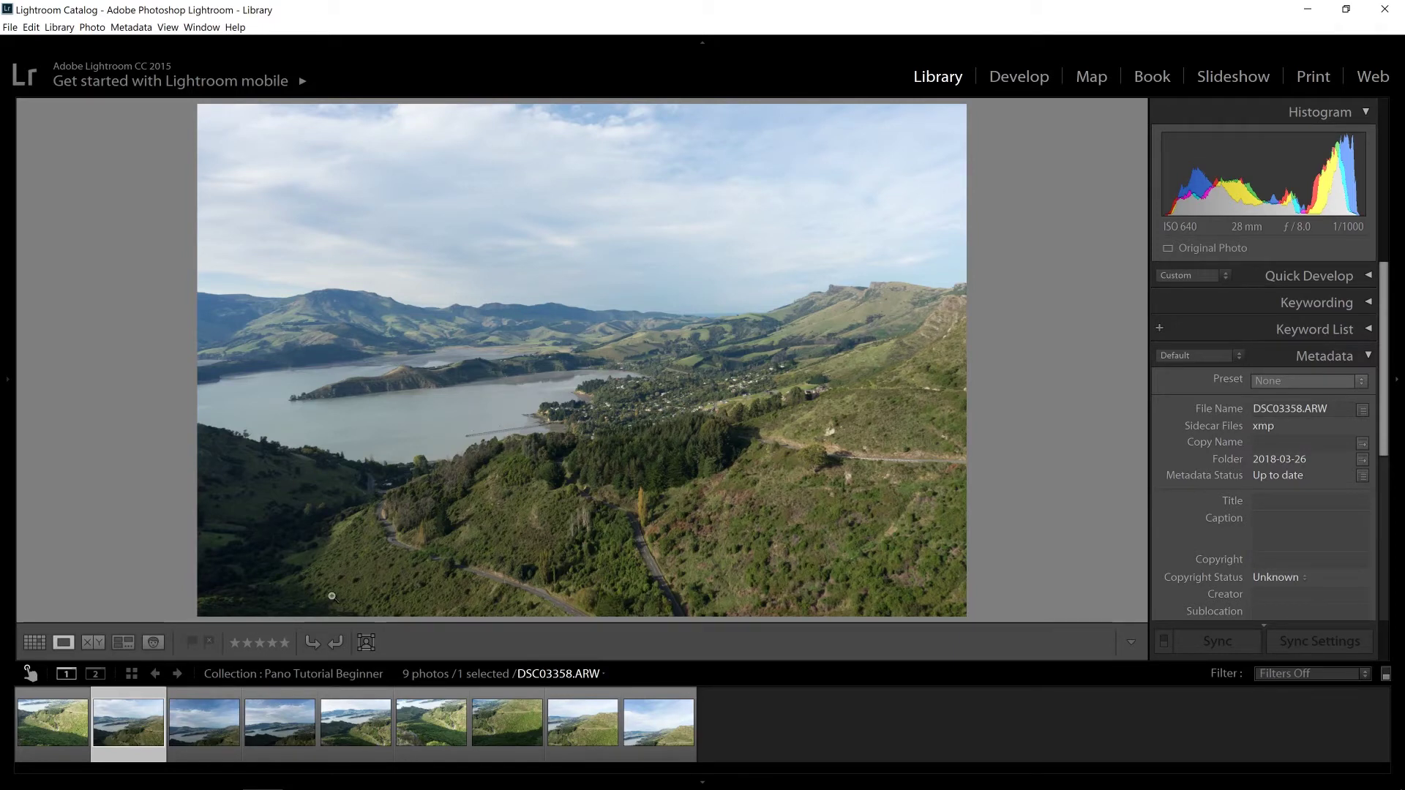
{"action": "left_click", "coordinate": [53, 722]}
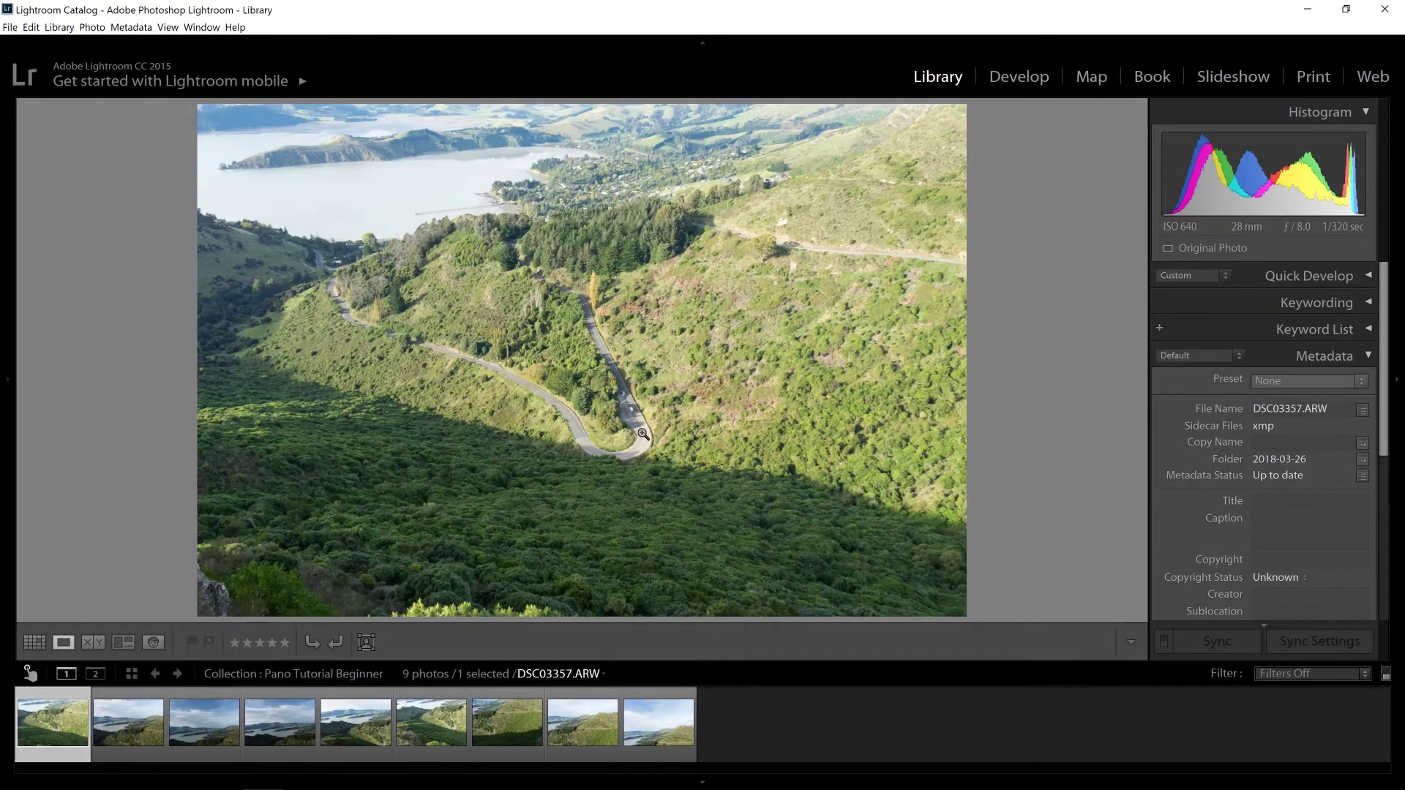
{"action": "left_click", "coordinate": [34, 643]}
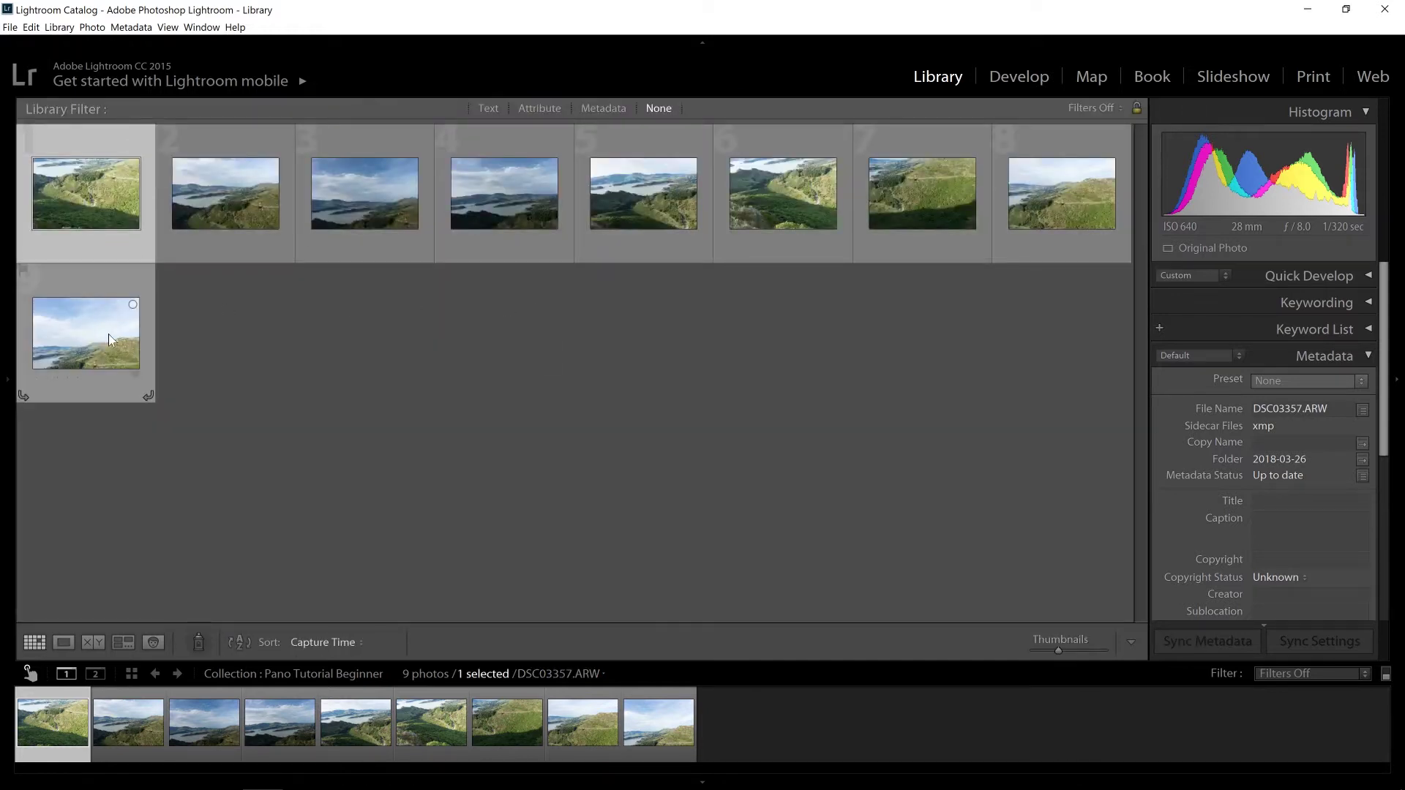
- Preview a Photo Merge panorama of all nine photos with Auto Crop turned off
{"action": "key", "text": "ctrl+a"}
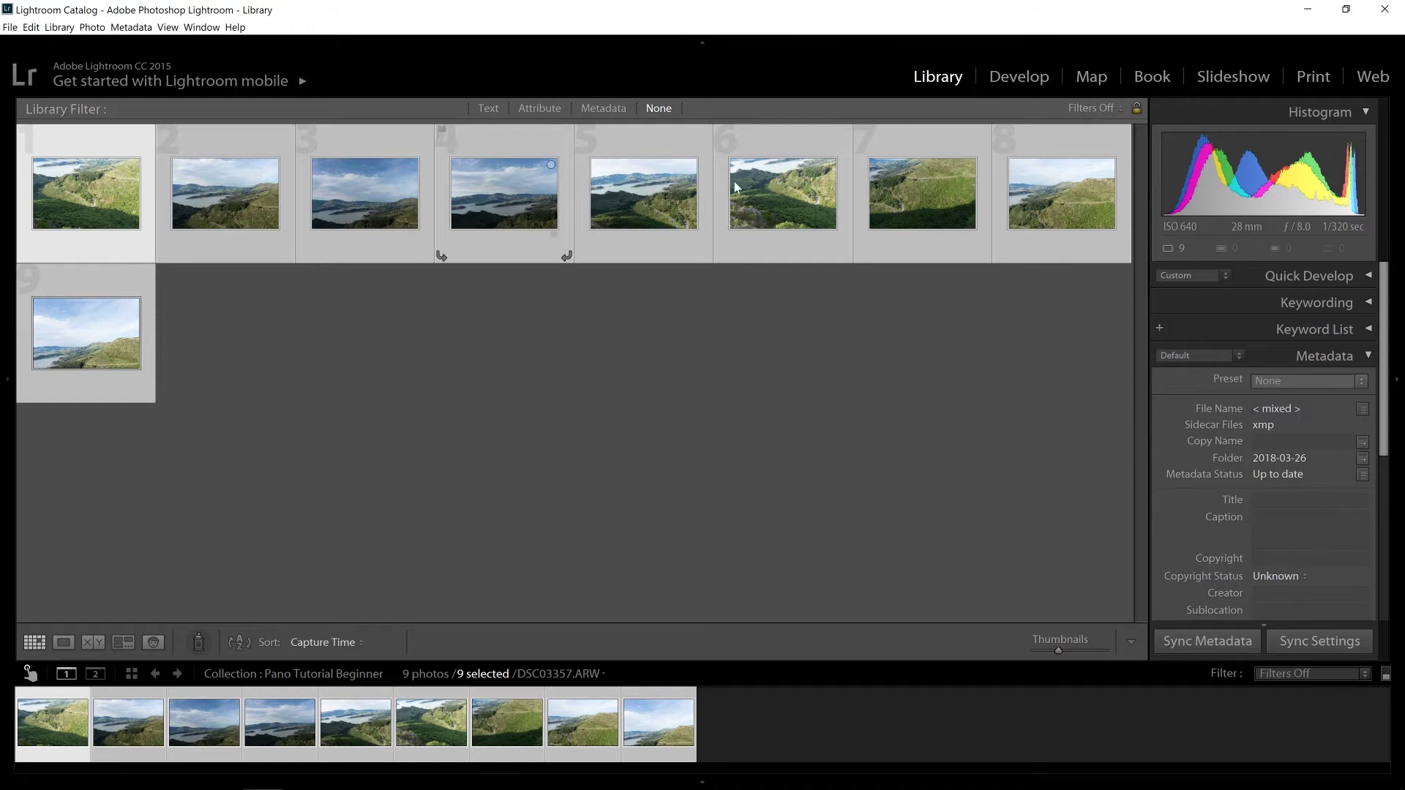
{"action": "right_click", "coordinate": [250, 187]}
{"action": "mouse_move", "coordinate": [316, 319]}
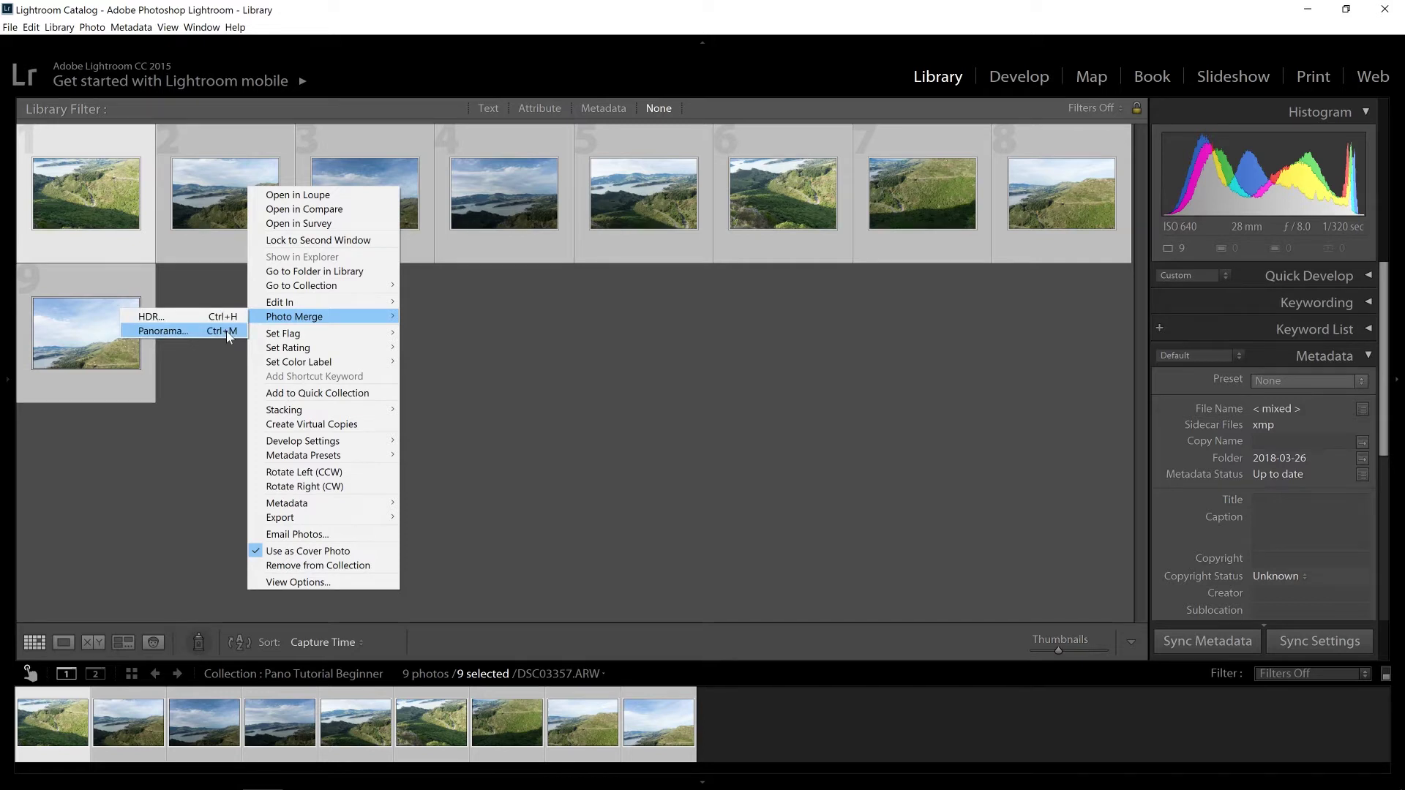
{"action": "left_click", "coordinate": [163, 331]}
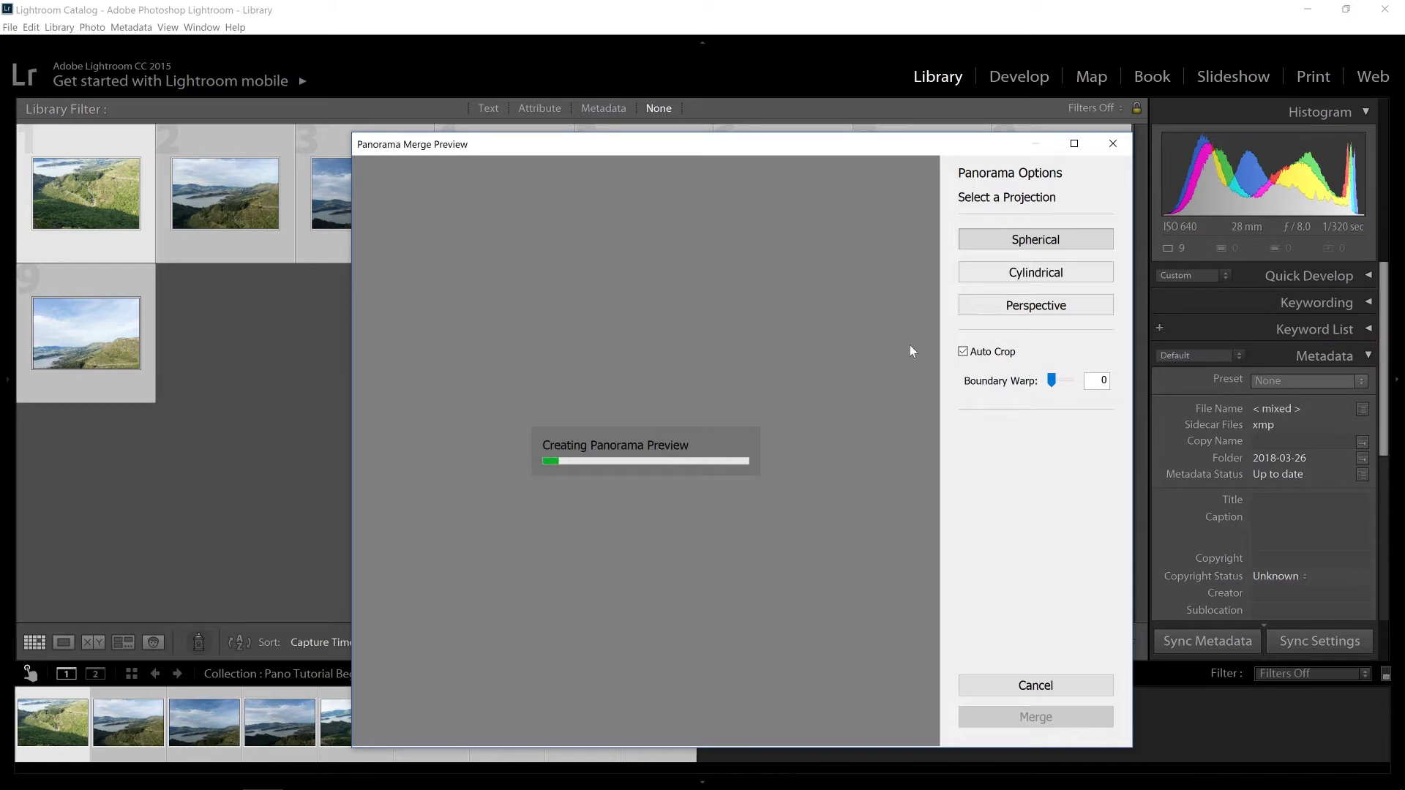
{"action": "left_click", "coordinate": [963, 352]}
{"action": "left_click_drag", "start_coordinate": [740, 147], "coordinate": [701, 95]}
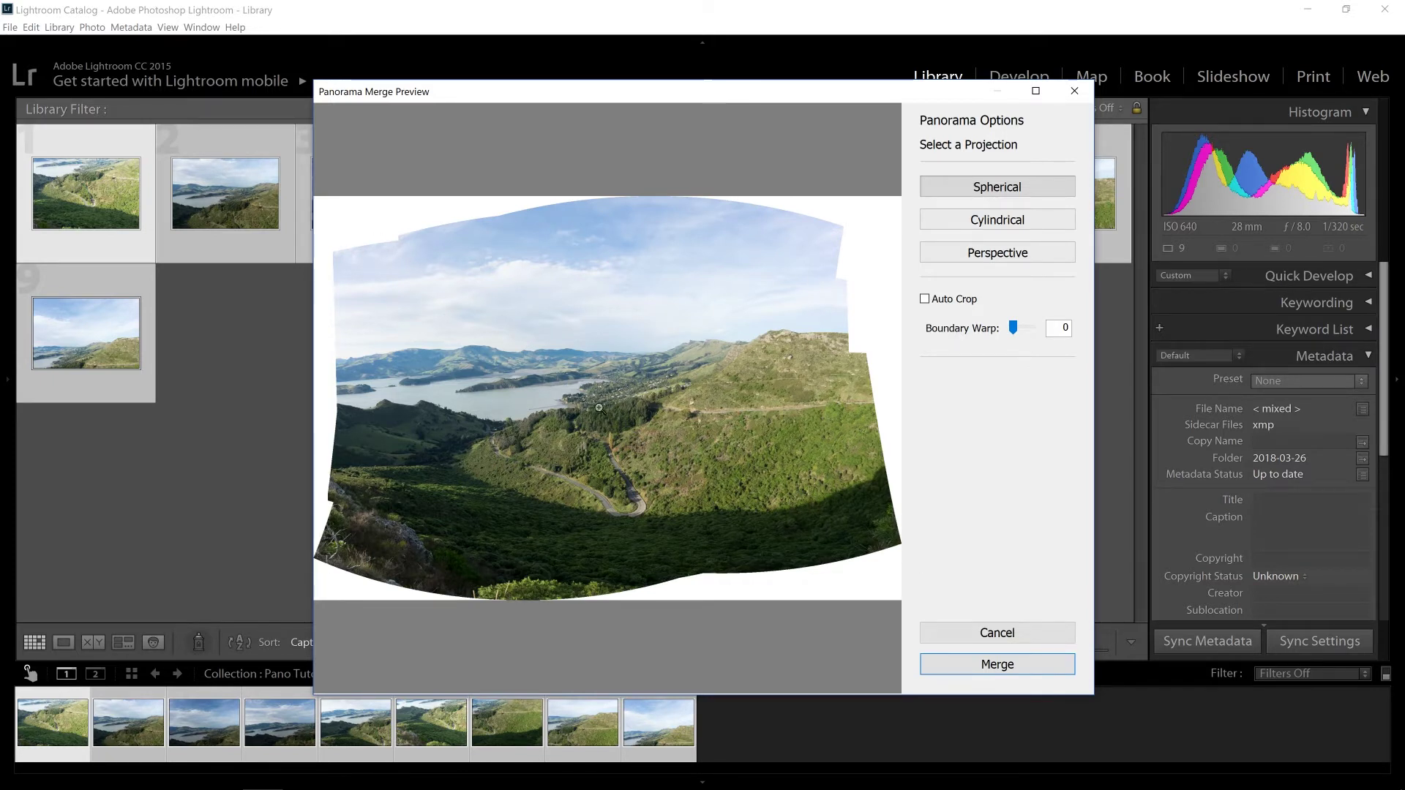
- Inspect the zoomed panorama preview, try Cylindrical projection, and settle on Spherical
{"action": "left_click", "coordinate": [598, 408]}
{"action": "left_click_drag", "start_coordinate": [681, 469], "coordinate": [657, 443]}
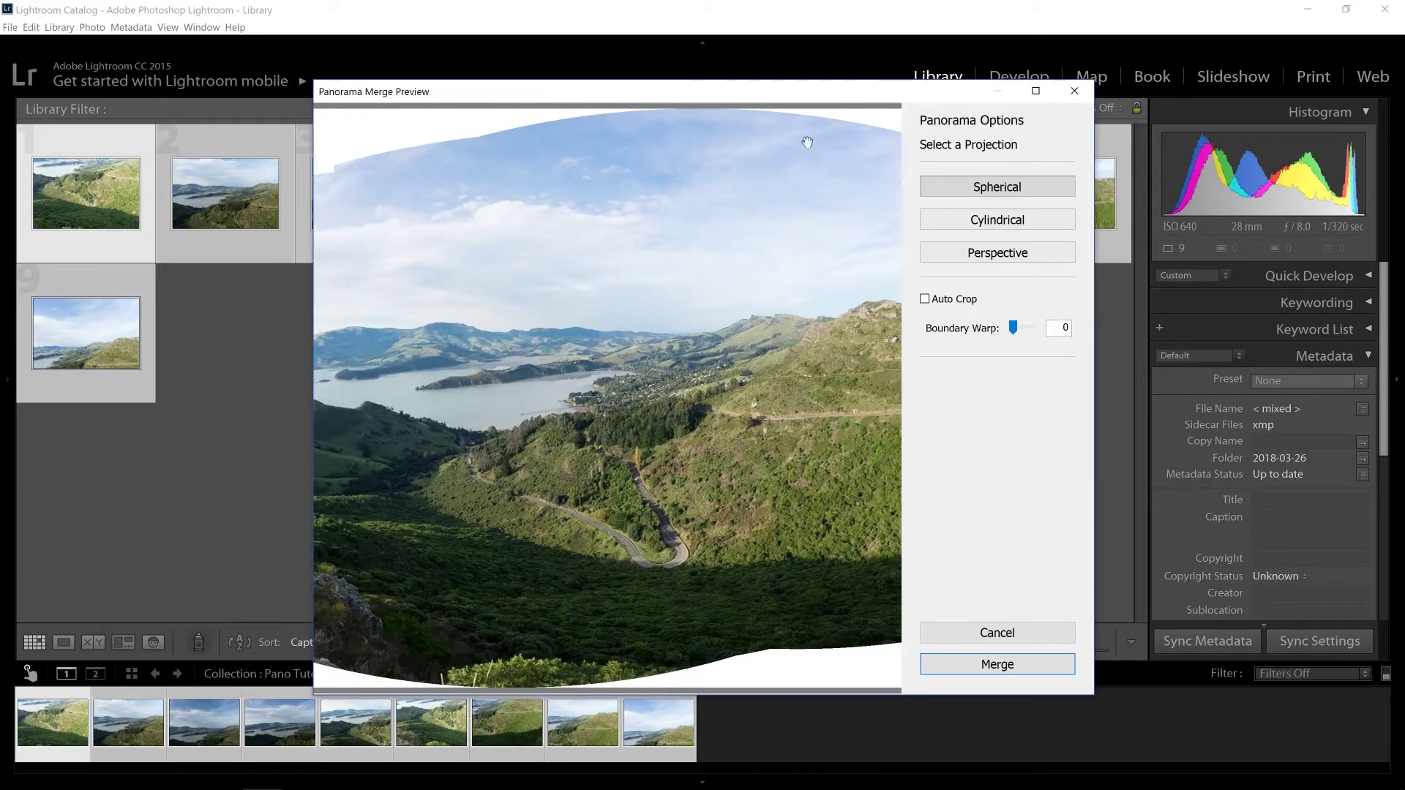
{"action": "left_click_drag", "start_coordinate": [586, 411], "coordinate": [635, 477]}
{"action": "left_click", "coordinate": [635, 477]}
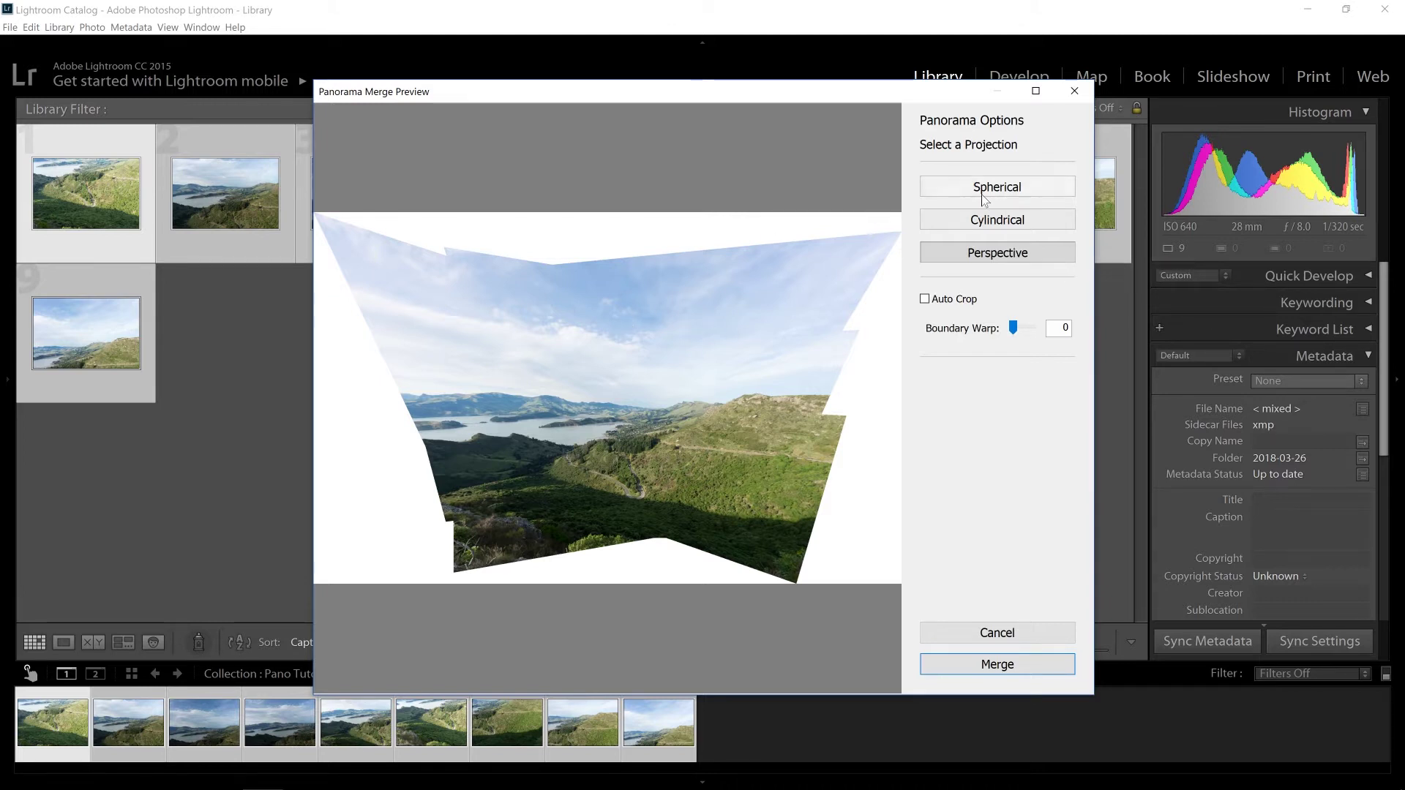
{"action": "left_click", "coordinate": [997, 219]}
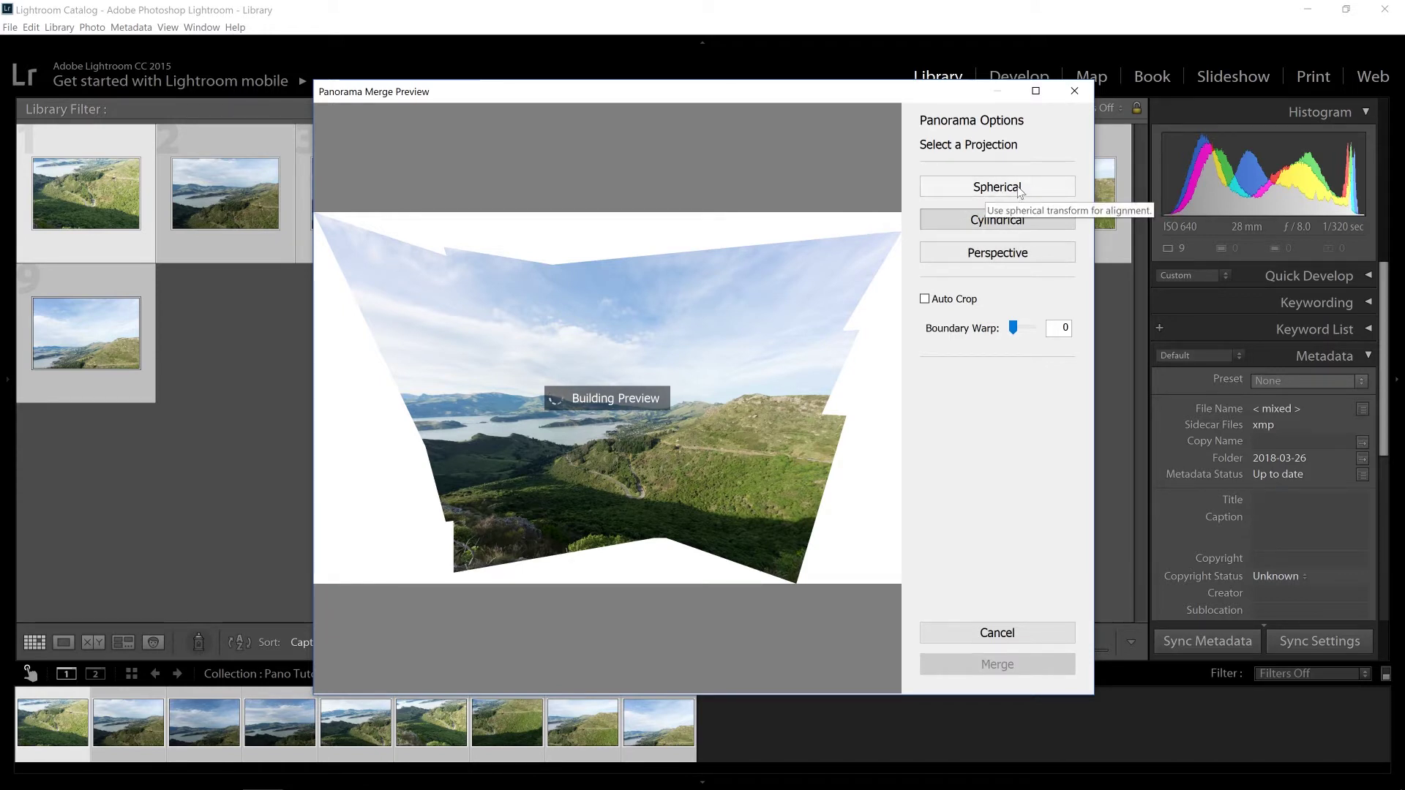
{"action": "left_click", "coordinate": [1019, 189]}
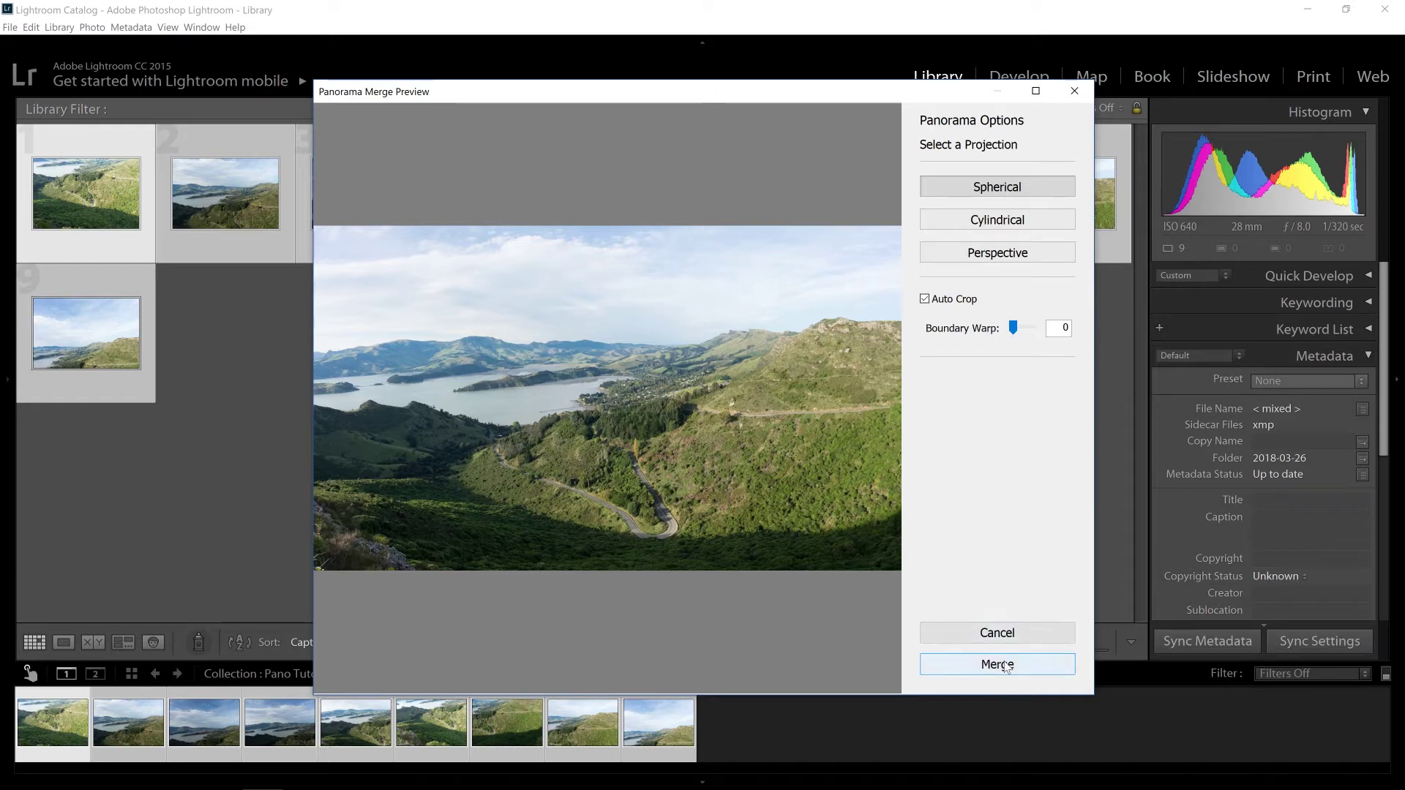
- Merge the Spherical panorama and scroll through the 45-photo Pano Tutorial Advanced collection
{"action": "left_click", "coordinate": [1008, 663]}
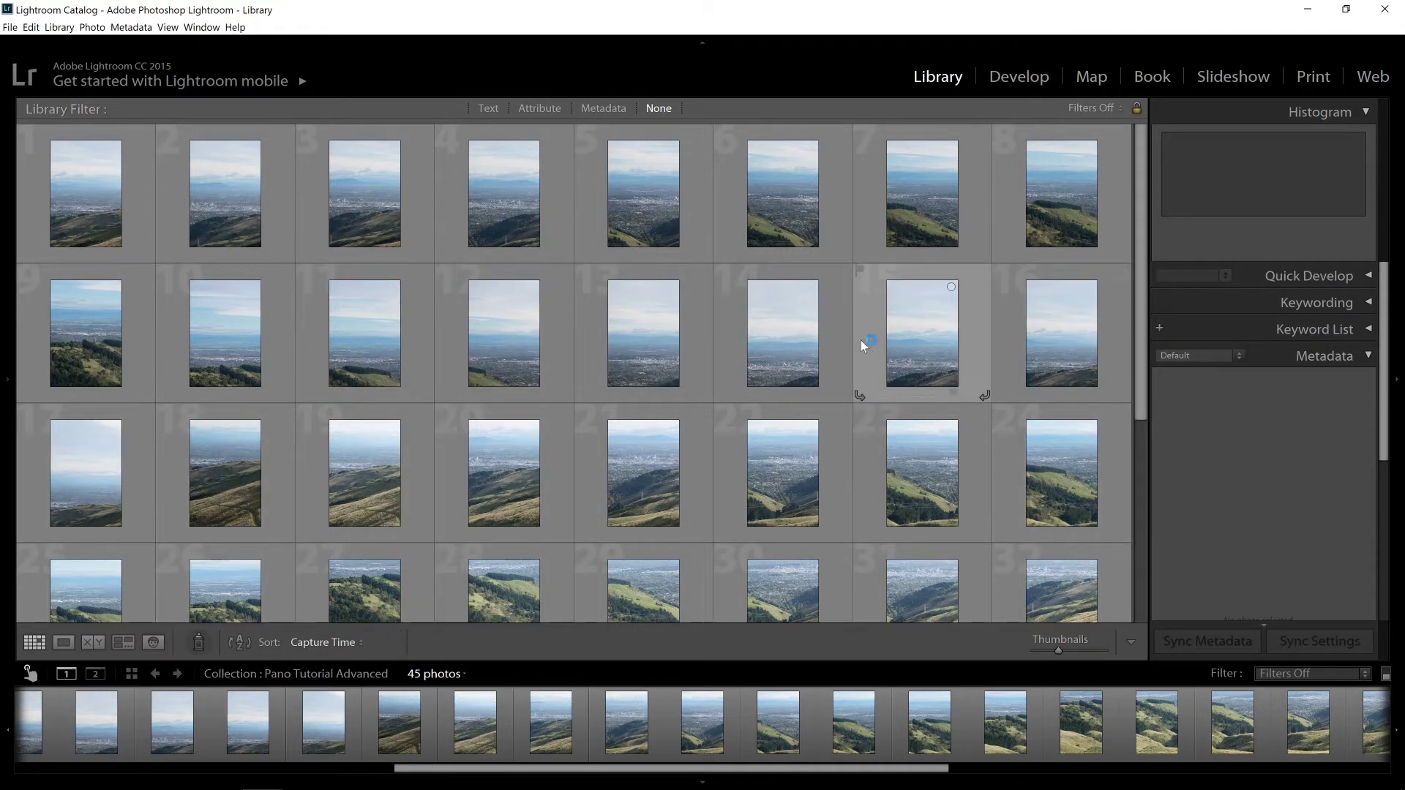
{"action": "scroll", "coordinate": [868, 347], "scroll_direction": "down", "scroll_amount": 4}
{"action": "scroll", "coordinate": [869, 345], "scroll_direction": "down", "scroll_amount": 1}
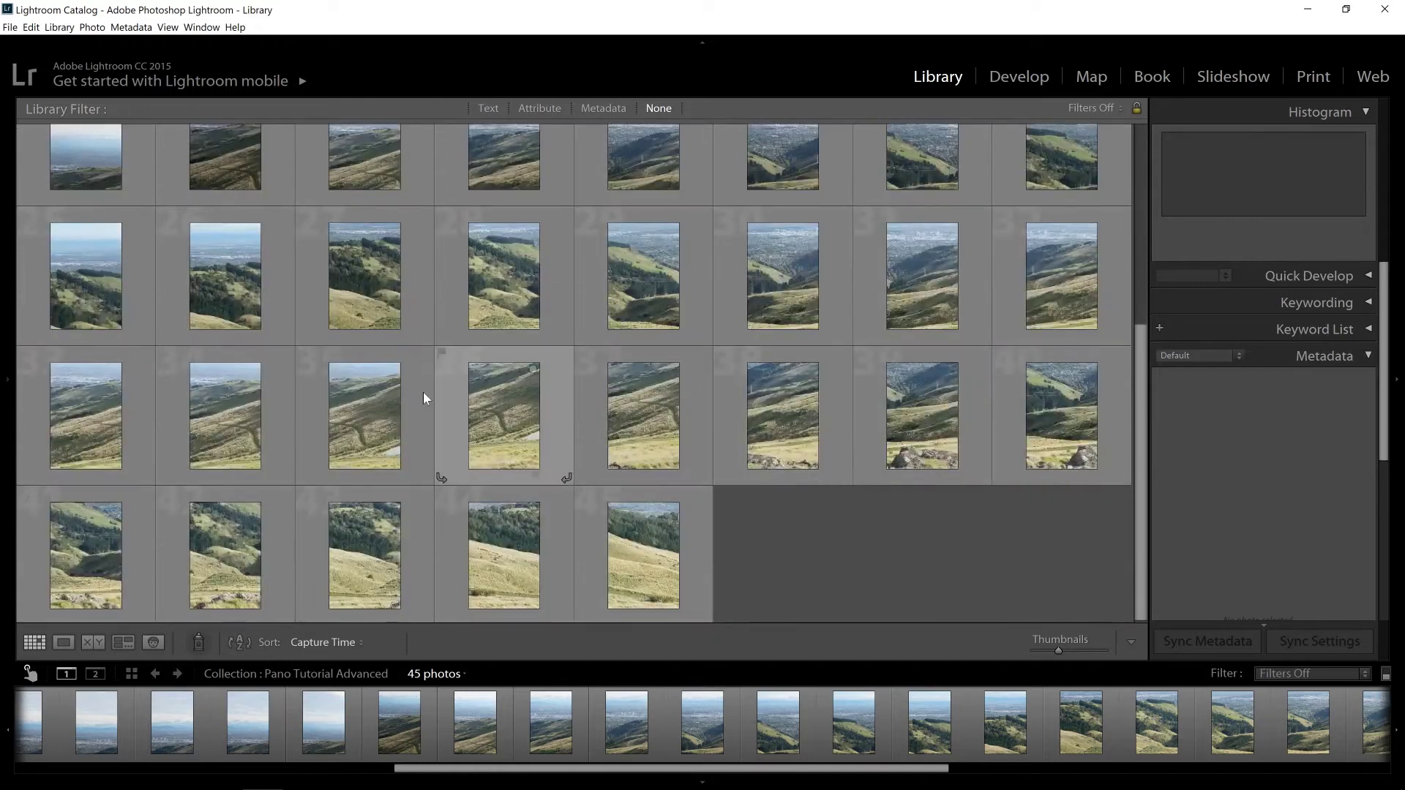
{"action": "scroll", "coordinate": [213, 330], "scroll_direction": "up", "scroll_amount": 3}
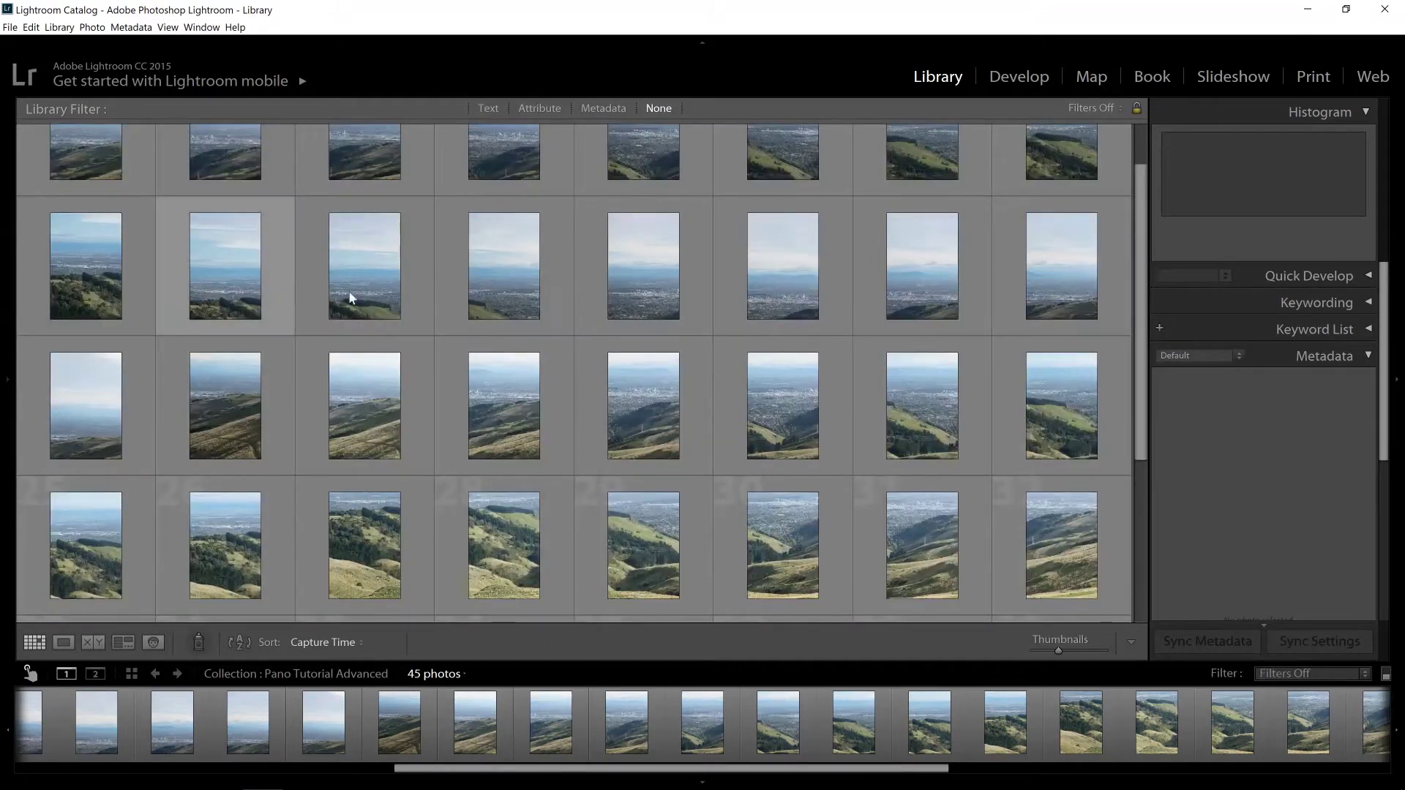
{"action": "scroll", "coordinate": [439, 278], "scroll_direction": "up", "scroll_amount": 2}
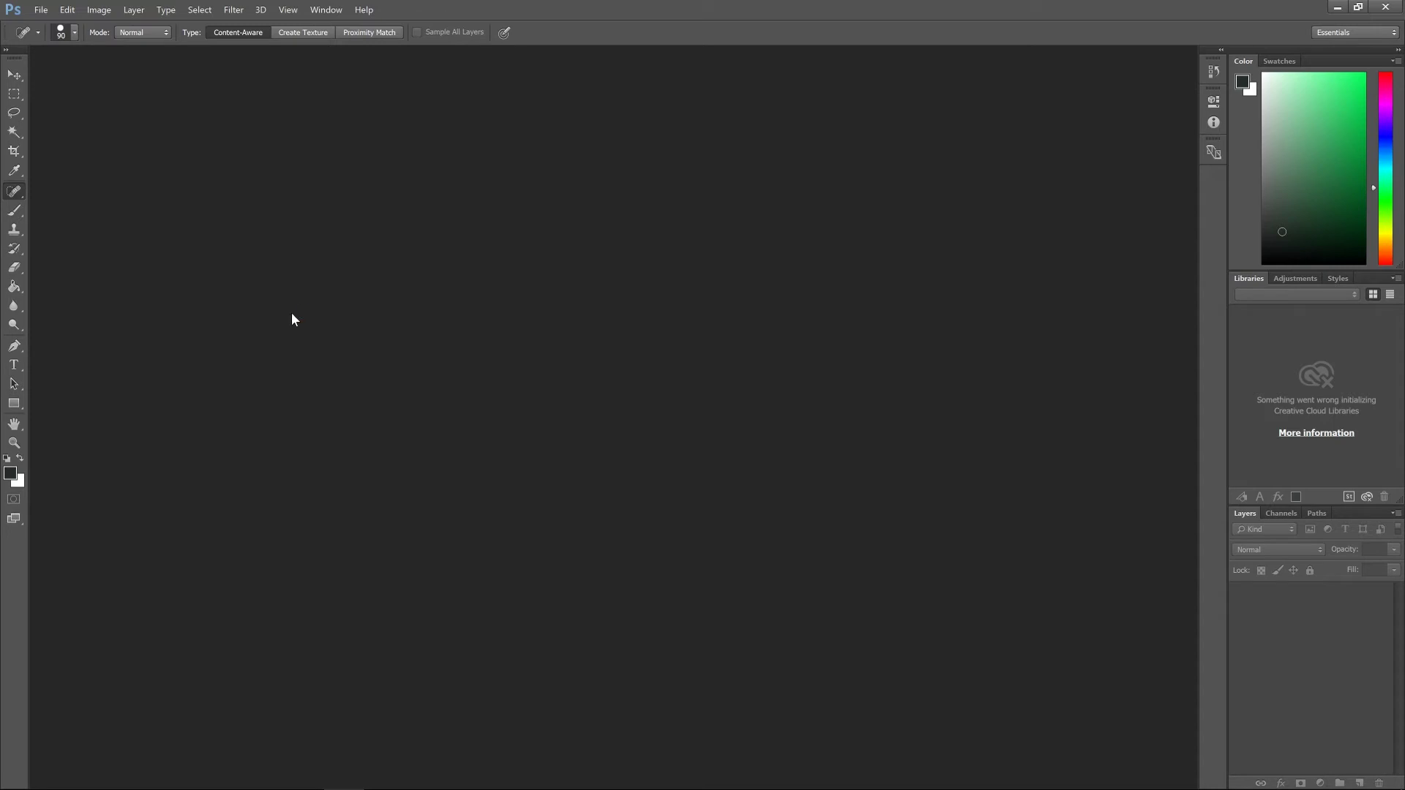
- Open Edit > Preferences > Performance to see RAM usage (13273 MB), history states and cache levels
{"action": "left_click", "coordinate": [68, 11]}
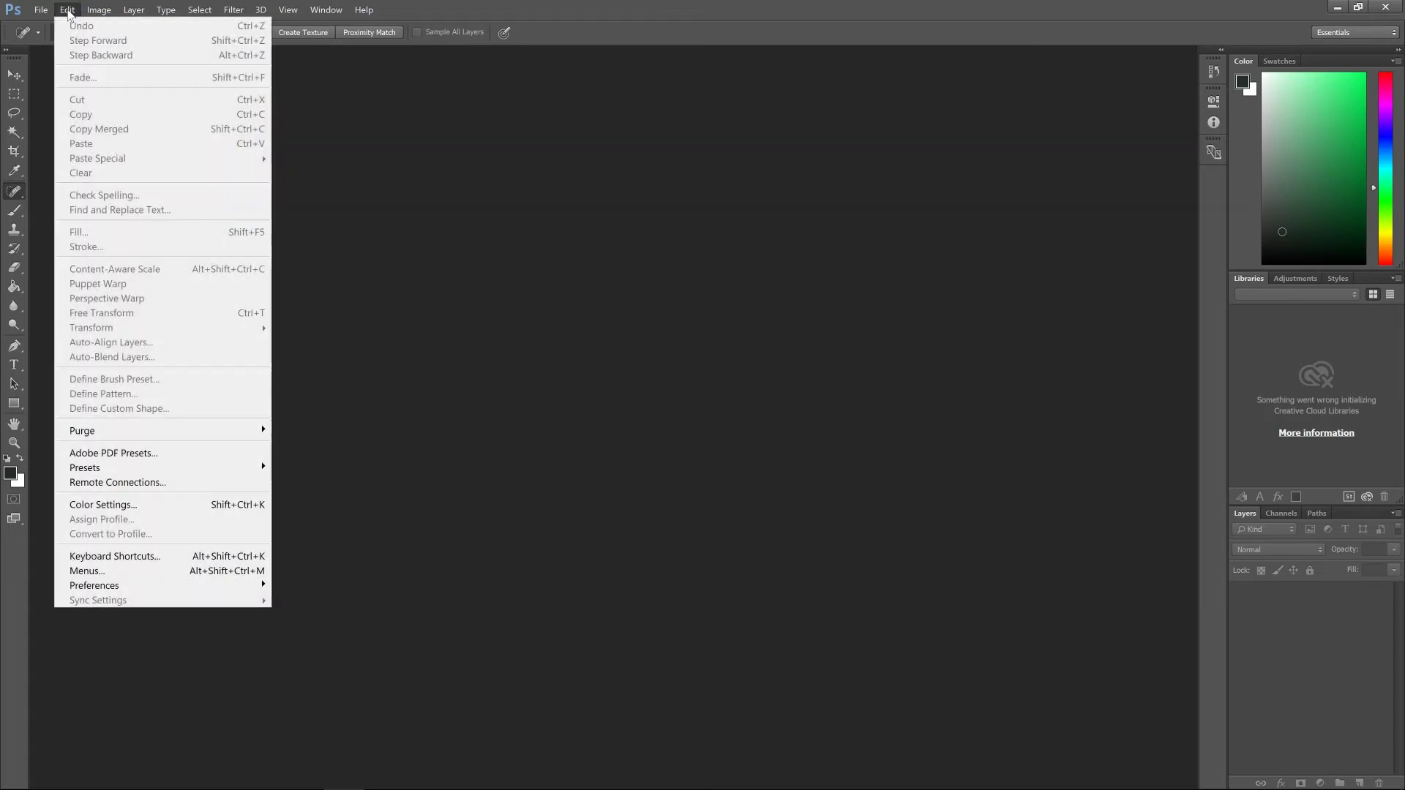
{"action": "mouse_move", "coordinate": [218, 587]}
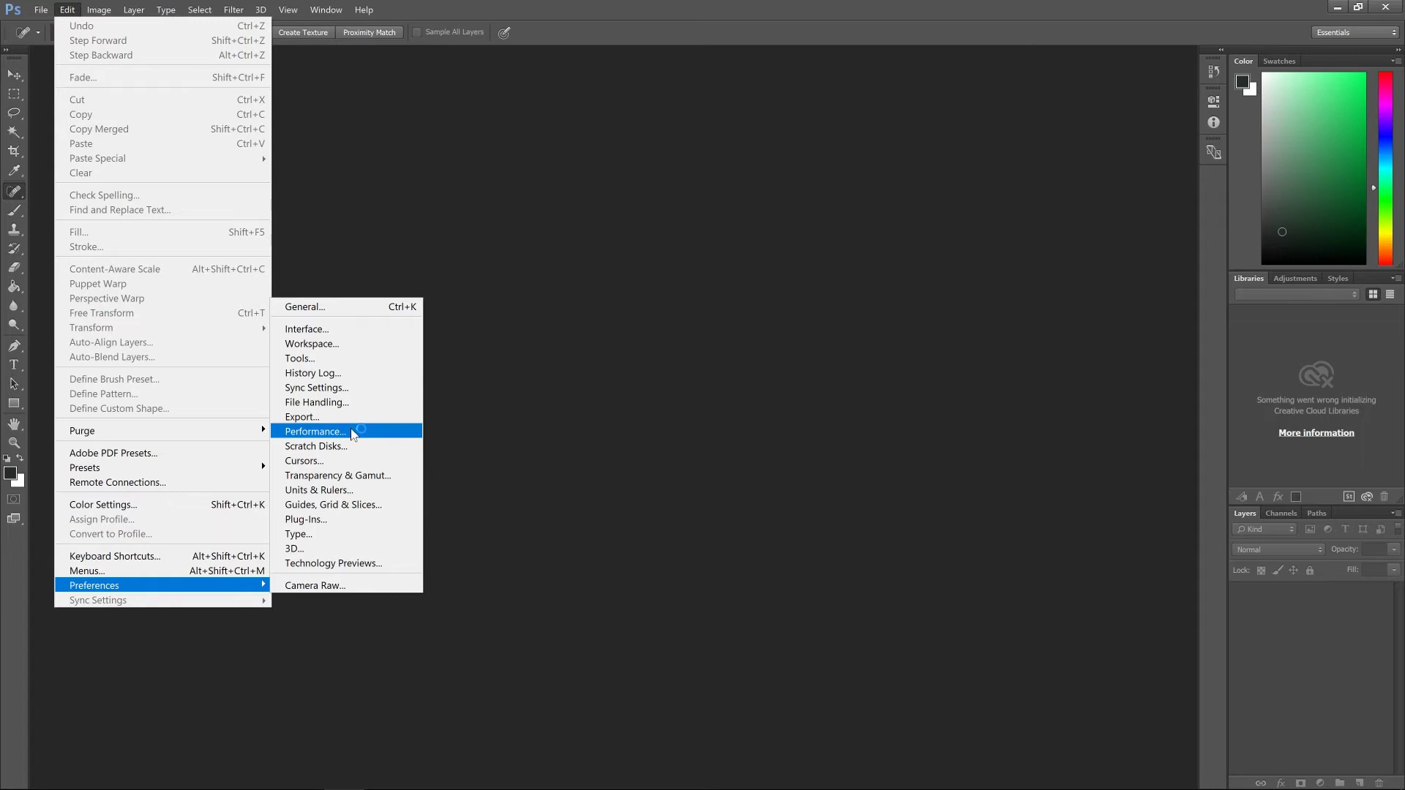
{"action": "left_click", "coordinate": [316, 431]}
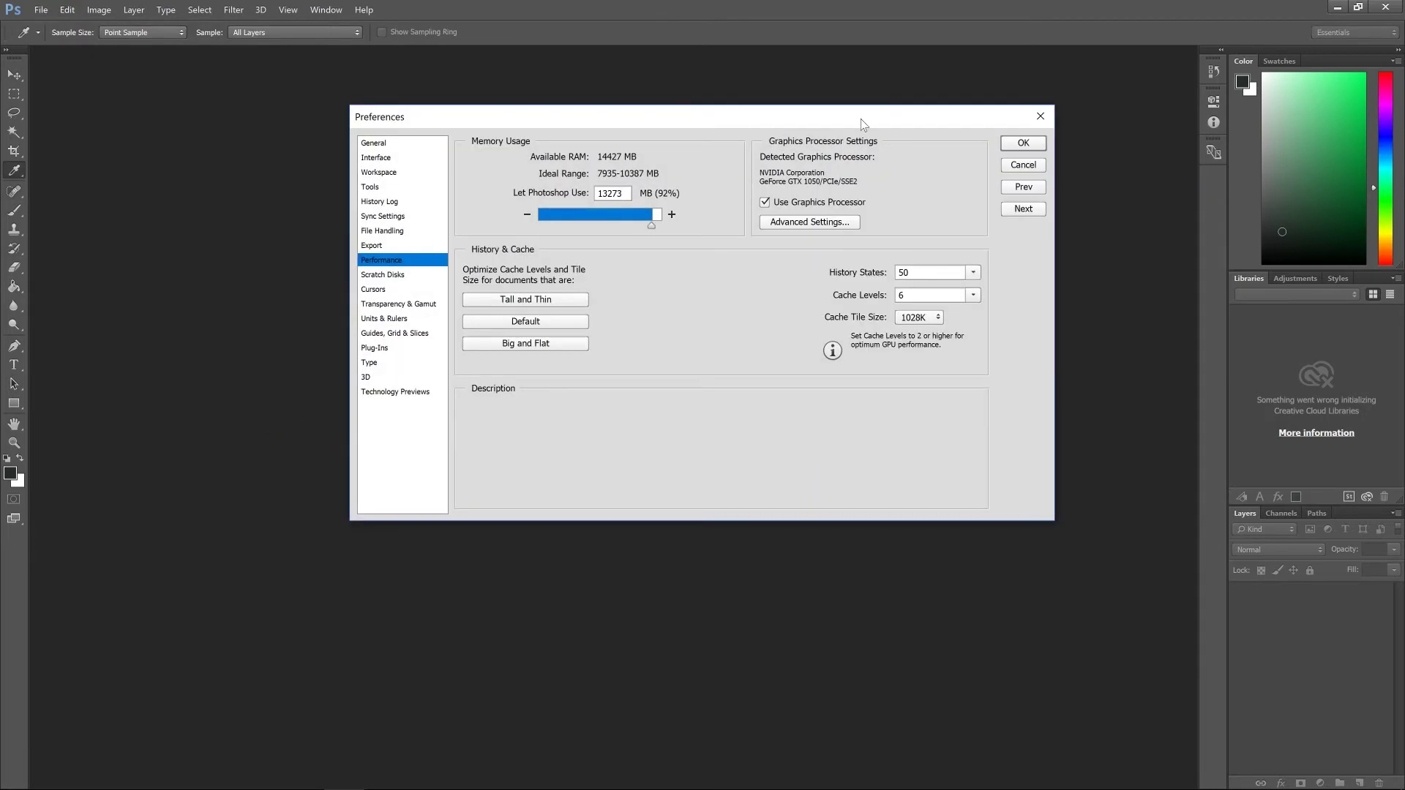
{"action": "left_click_drag", "start_coordinate": [860, 119], "coordinate": [860, 165]}
{"action": "mouse_move", "coordinate": [720, 358]}
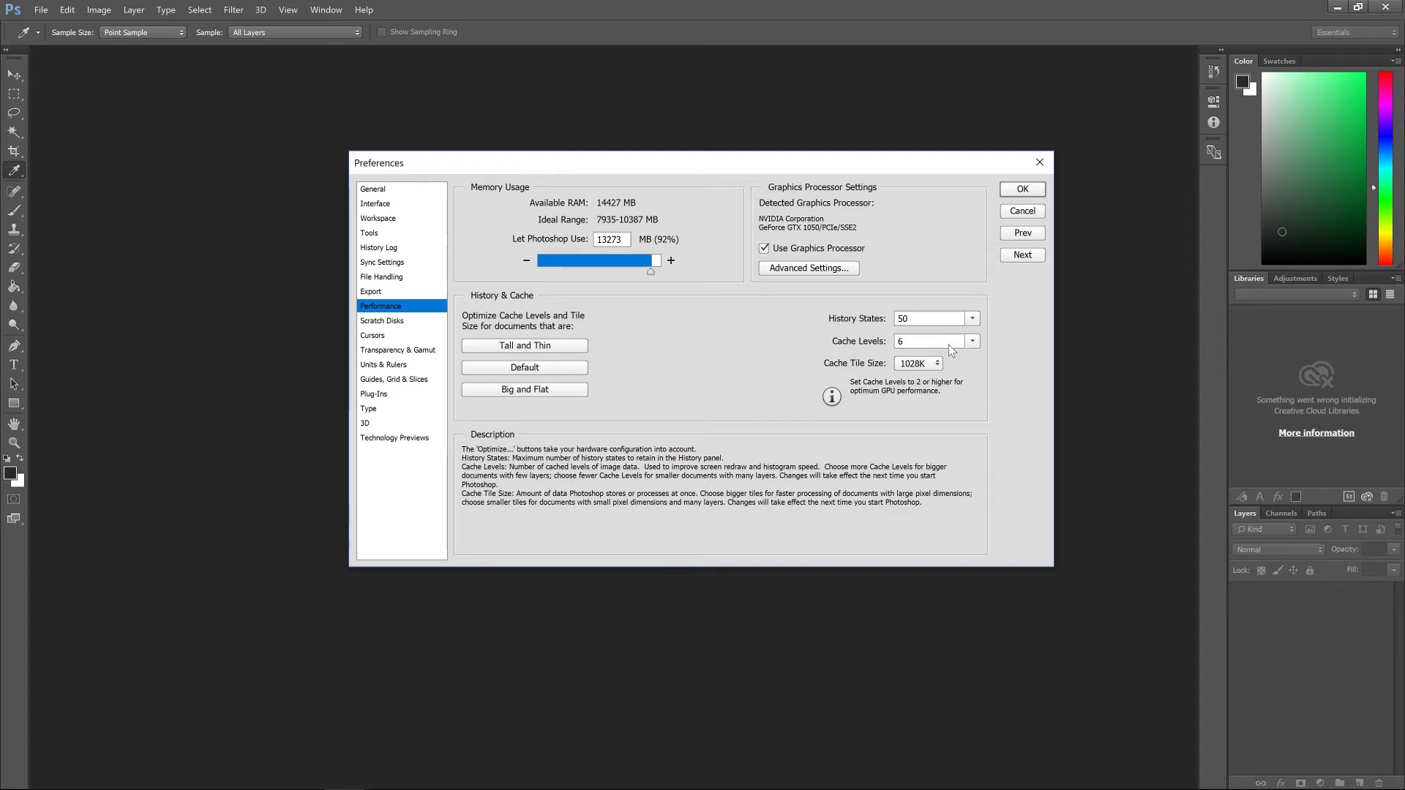
- Try lowering Cache Levels to 4, but leave it at 6
{"action": "left_click", "coordinate": [971, 342]}
{"action": "left_click_drag", "start_coordinate": [971, 359], "coordinate": [943, 366]}
{"action": "left_click", "coordinate": [974, 345]}
- Try other Cache Tile Size options, keep 1028K, and confirm the preferences with OK
{"action": "left_click", "coordinate": [929, 364]}
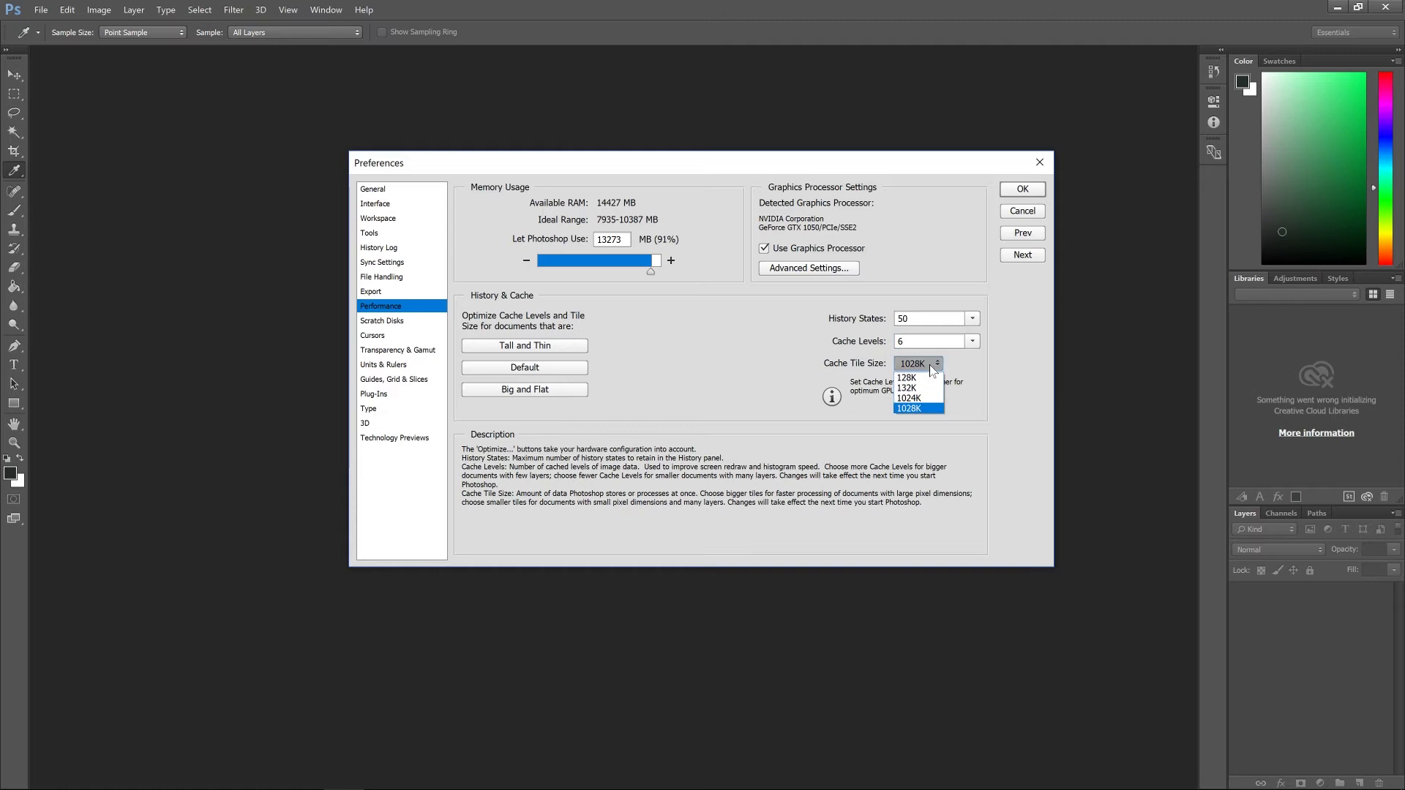
{"action": "left_click", "coordinate": [918, 408]}
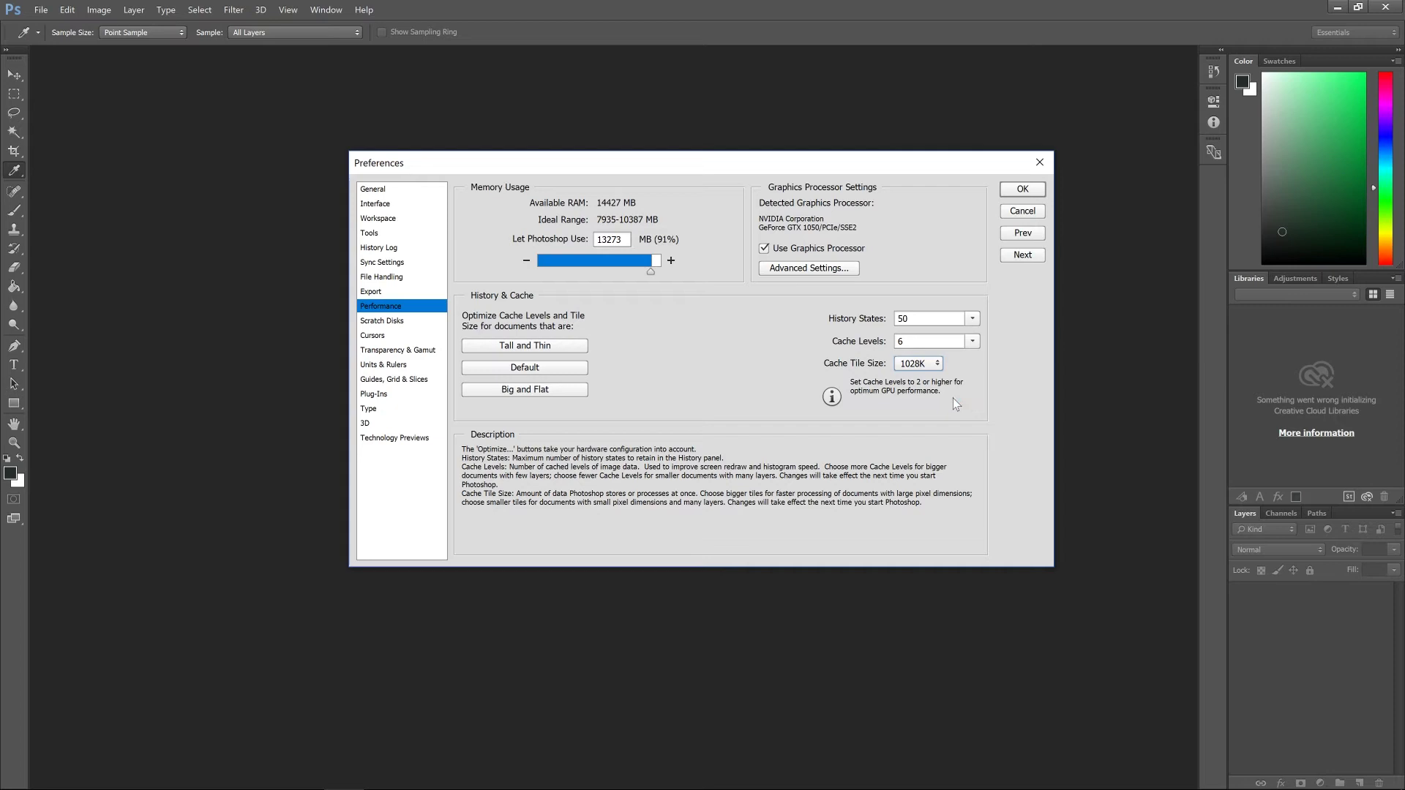
{"action": "left_click", "coordinate": [931, 366]}
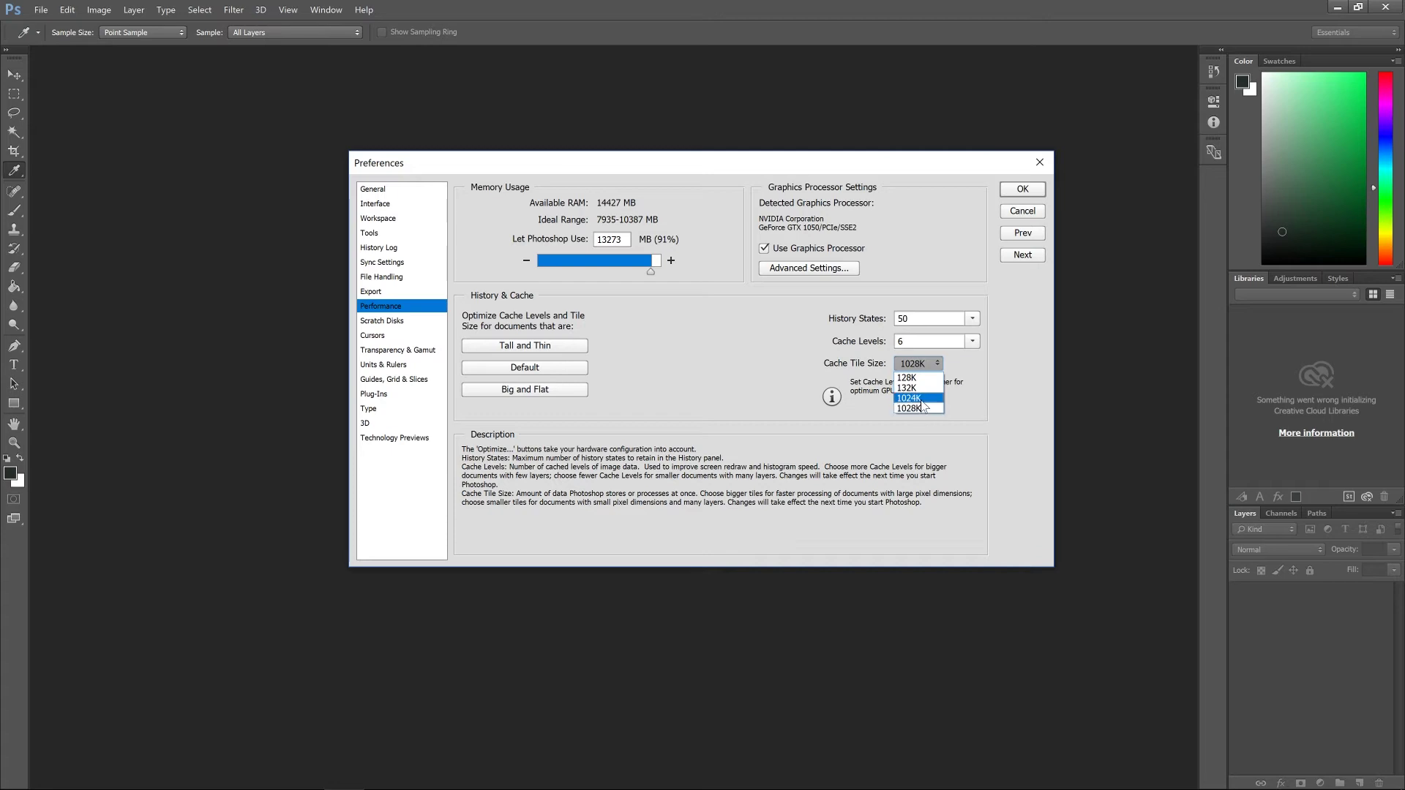
{"action": "left_click", "coordinate": [921, 409]}
{"action": "left_click", "coordinate": [936, 369]}
{"action": "left_click", "coordinate": [929, 401]}
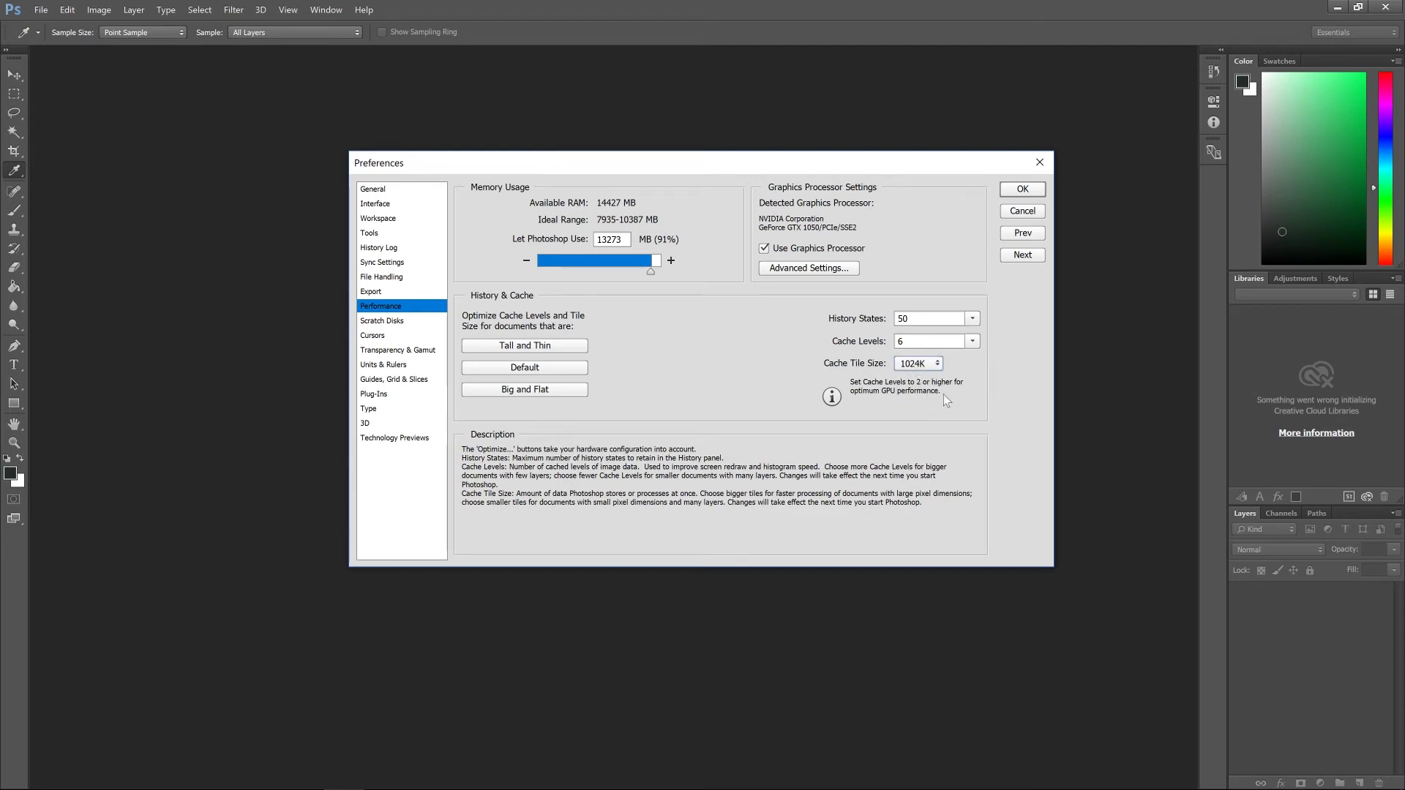
{"action": "left_click", "coordinate": [919, 364]}
{"action": "left_click", "coordinate": [923, 407]}
{"action": "left_click", "coordinate": [1023, 189]}
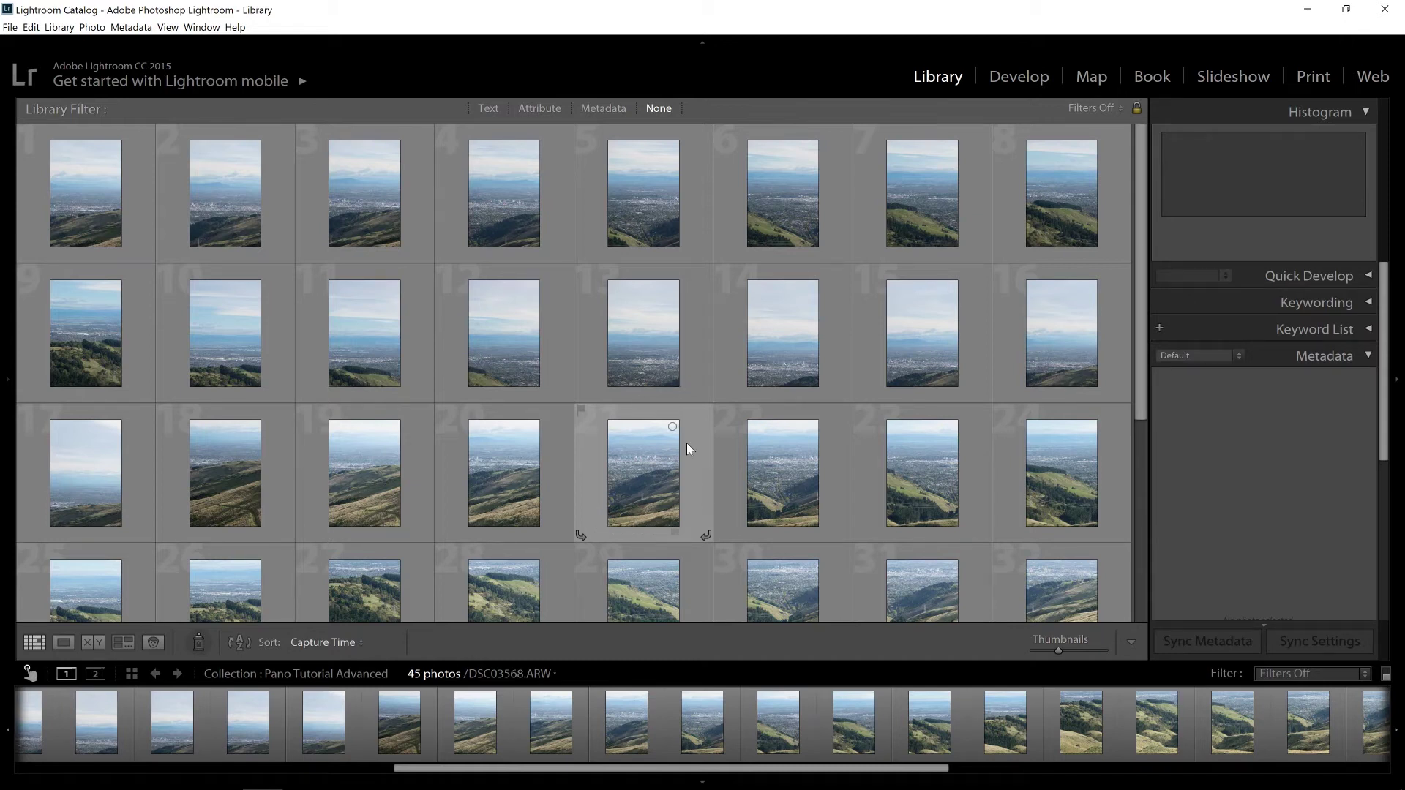
- Select photos 1 through 17 as the first panorama row
{"action": "left_click", "coordinate": [58, 205]}
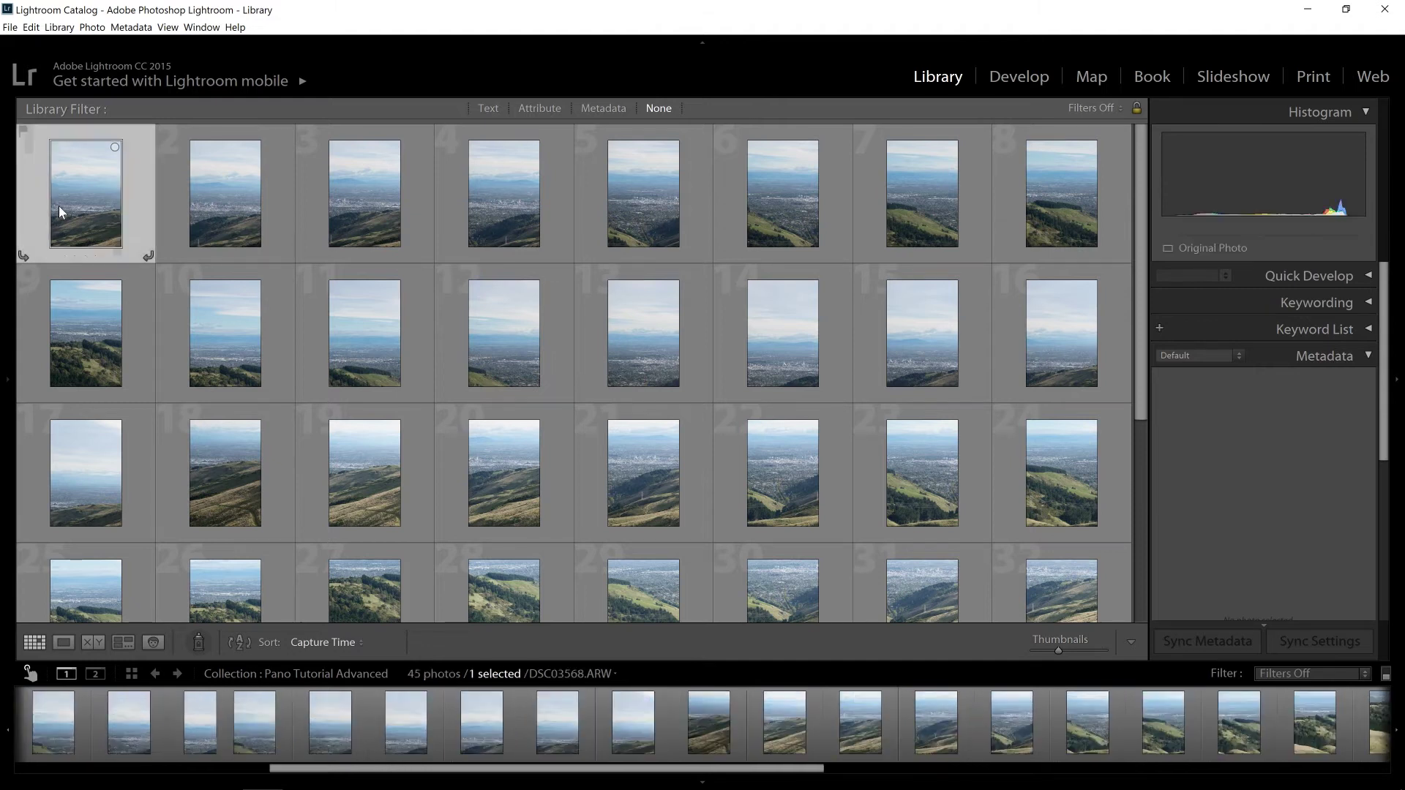
{"action": "left_click", "coordinate": [94, 458], "text": "shift"}
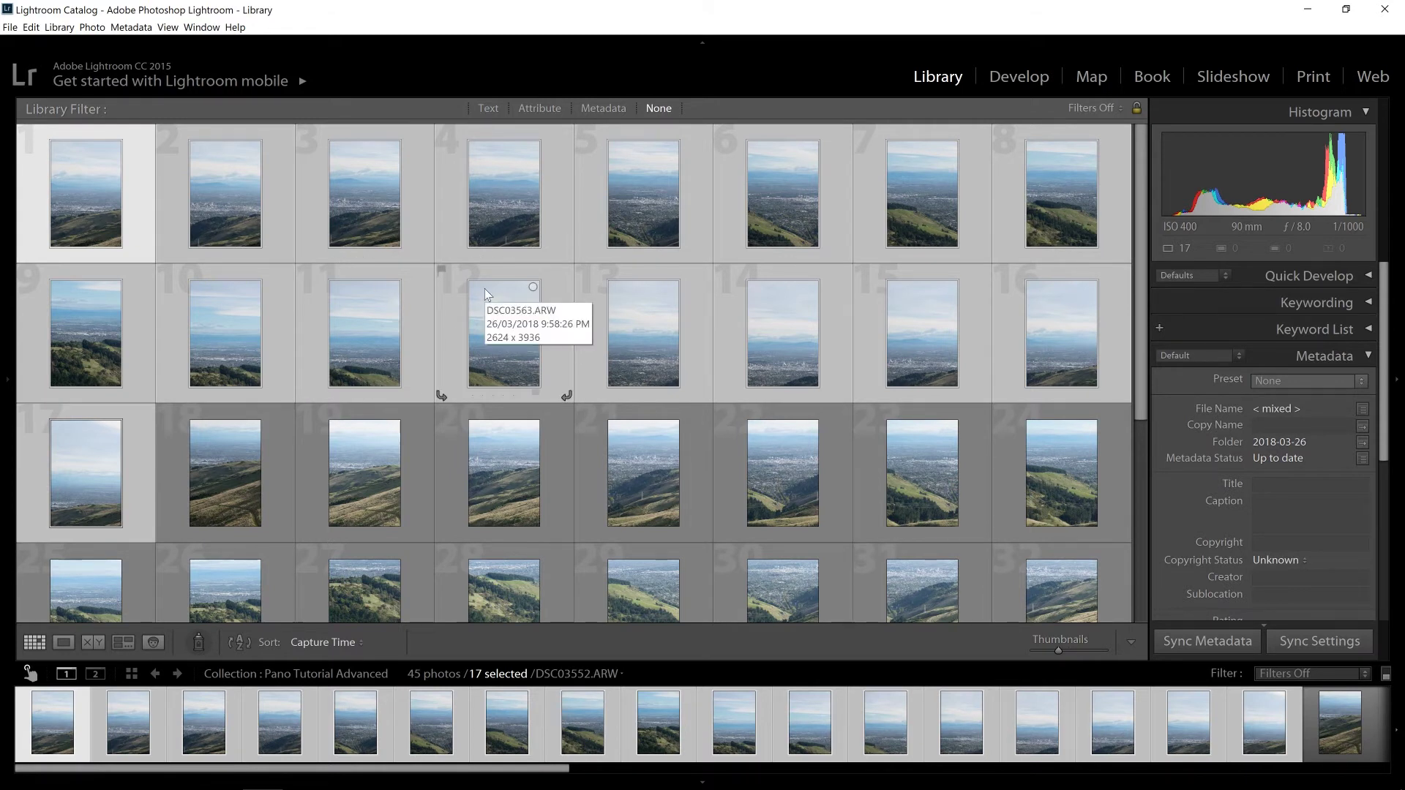
{"action": "scroll", "coordinate": [662, 339], "scroll_direction": "down", "scroll_amount": 1}
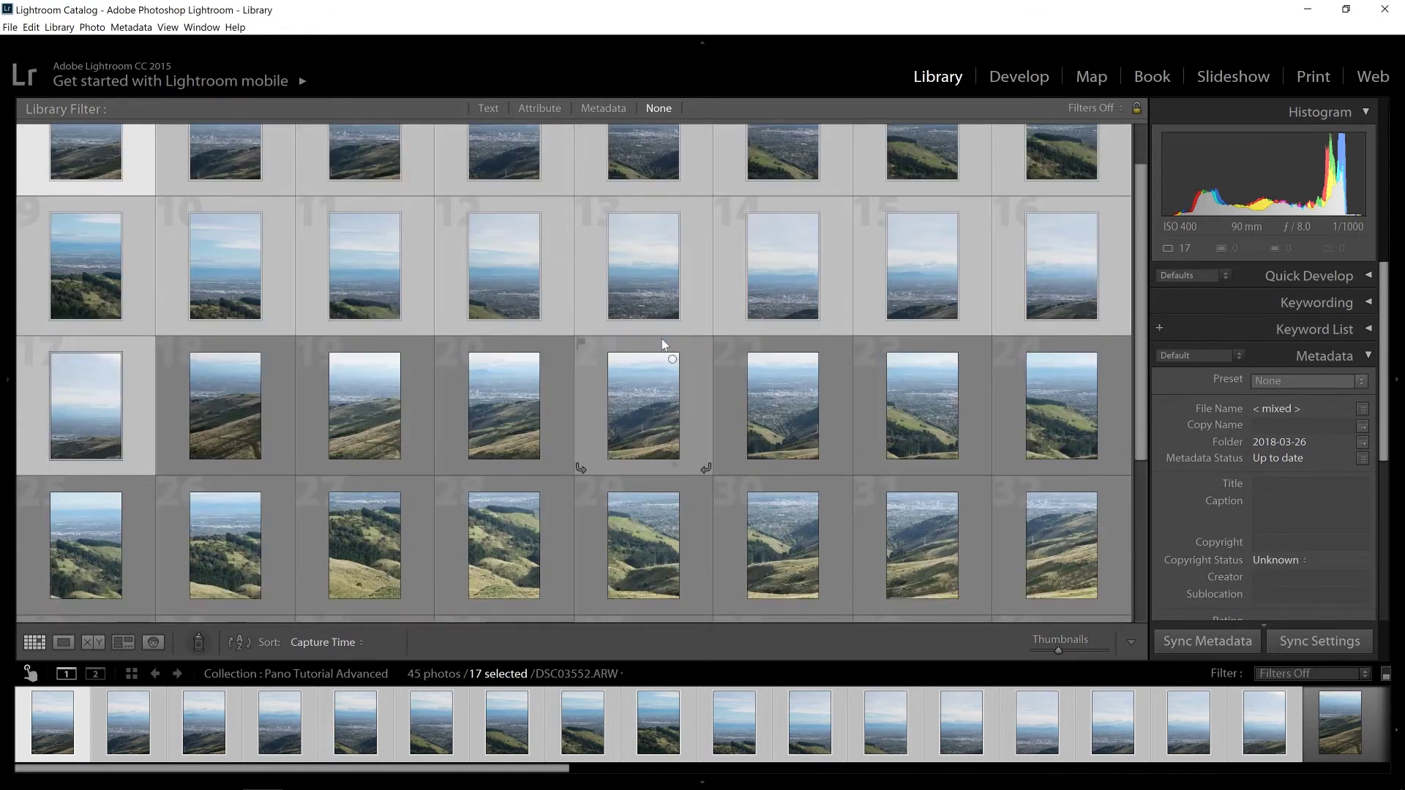
{"action": "scroll", "coordinate": [661, 340], "scroll_direction": "up", "scroll_amount": 1}
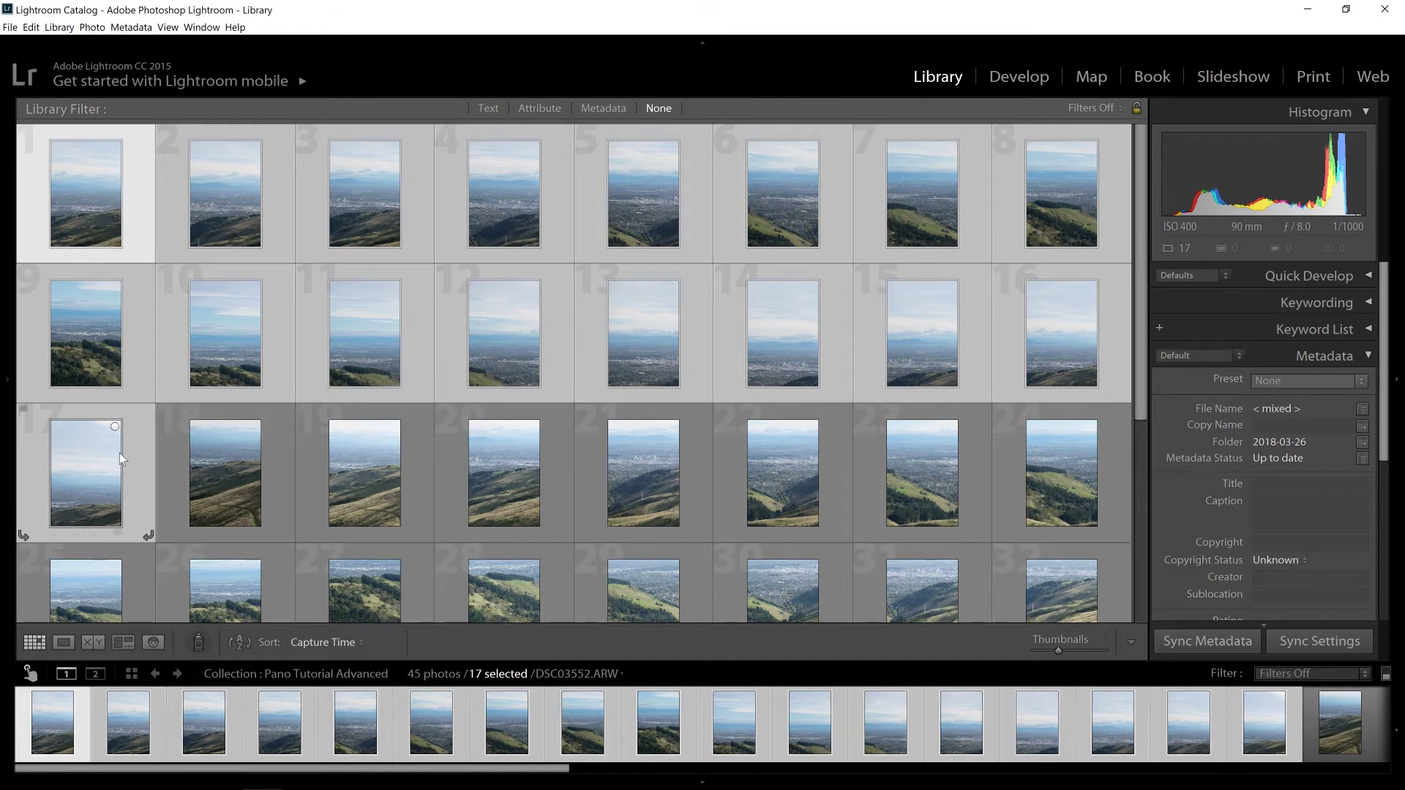
- Select photos 18 through 24 as the next row and scroll through the remaining photos
{"action": "left_click", "coordinate": [246, 482]}
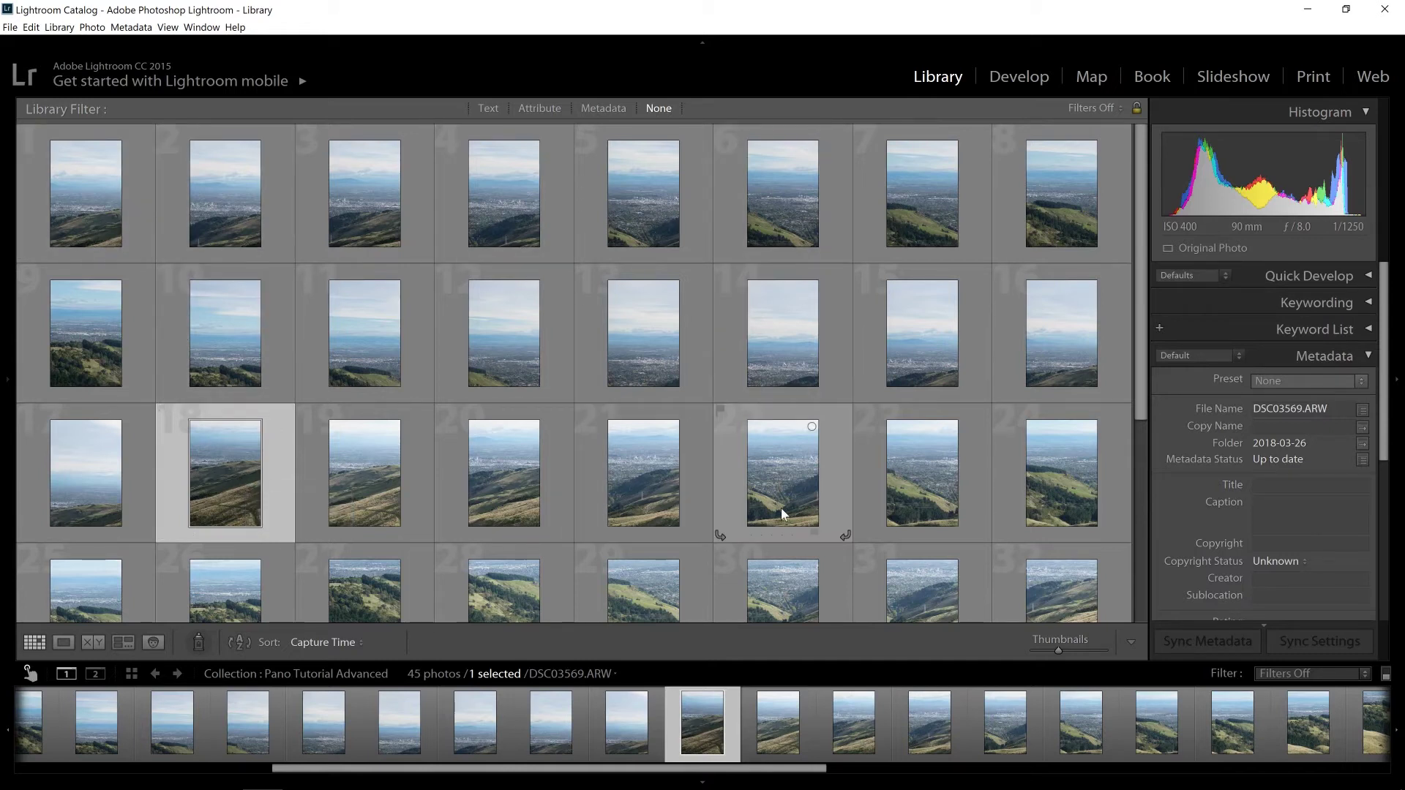
{"action": "scroll", "coordinate": [804, 505], "scroll_direction": "down", "scroll_amount": 1}
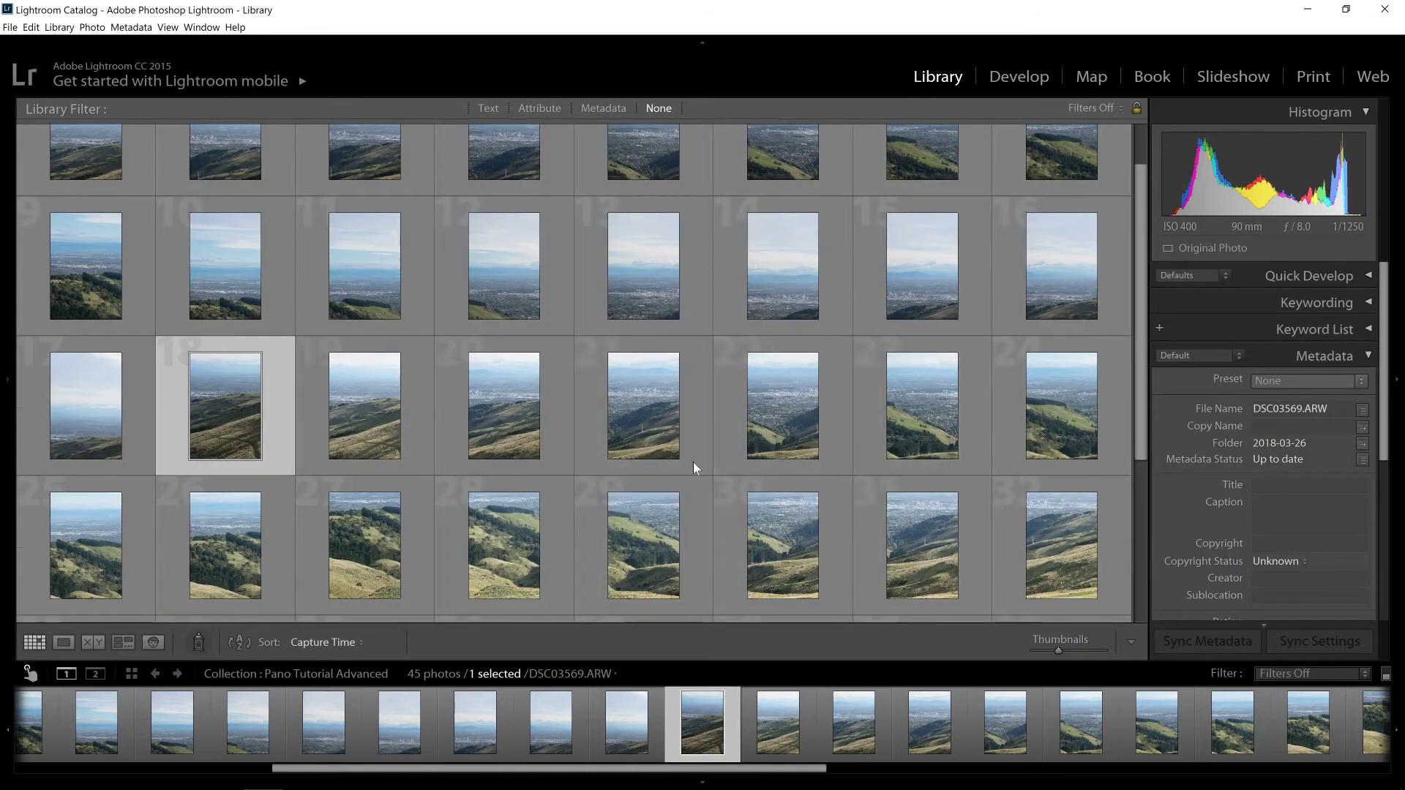
{"action": "scroll", "coordinate": [693, 467], "scroll_direction": "down", "scroll_amount": 1}
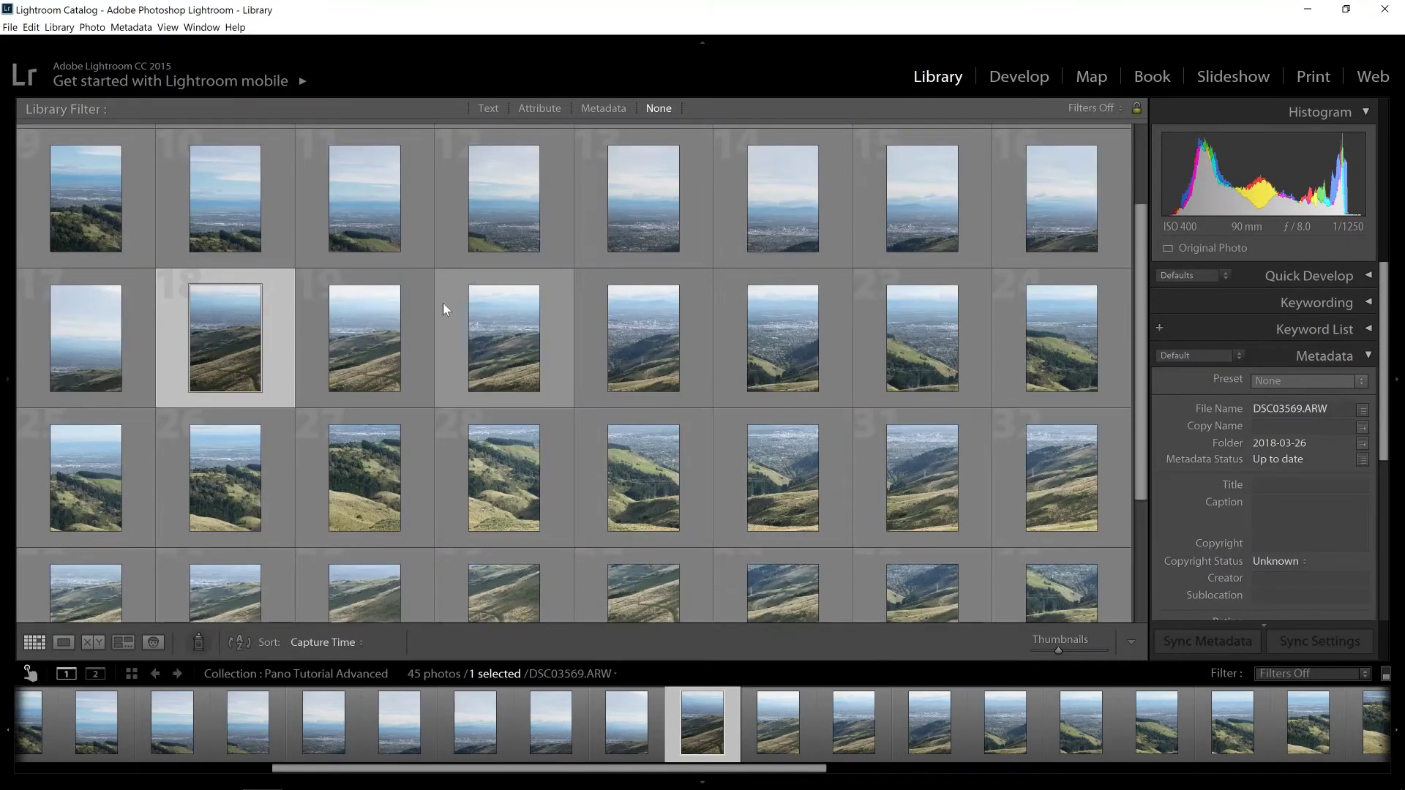
{"action": "left_click", "coordinate": [1050, 349], "text": "shift"}
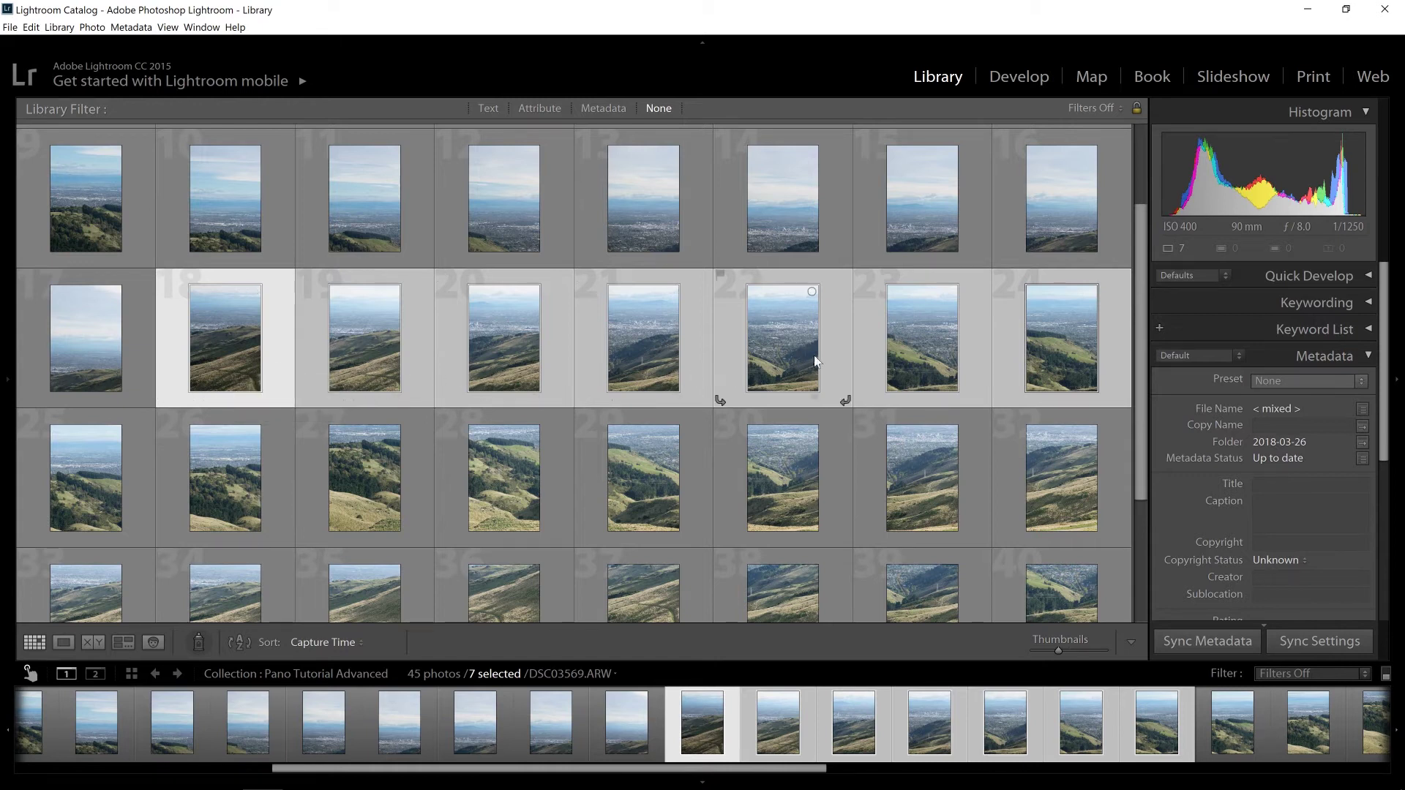
{"action": "scroll", "coordinate": [731, 429], "scroll_direction": "down", "scroll_amount": 1}
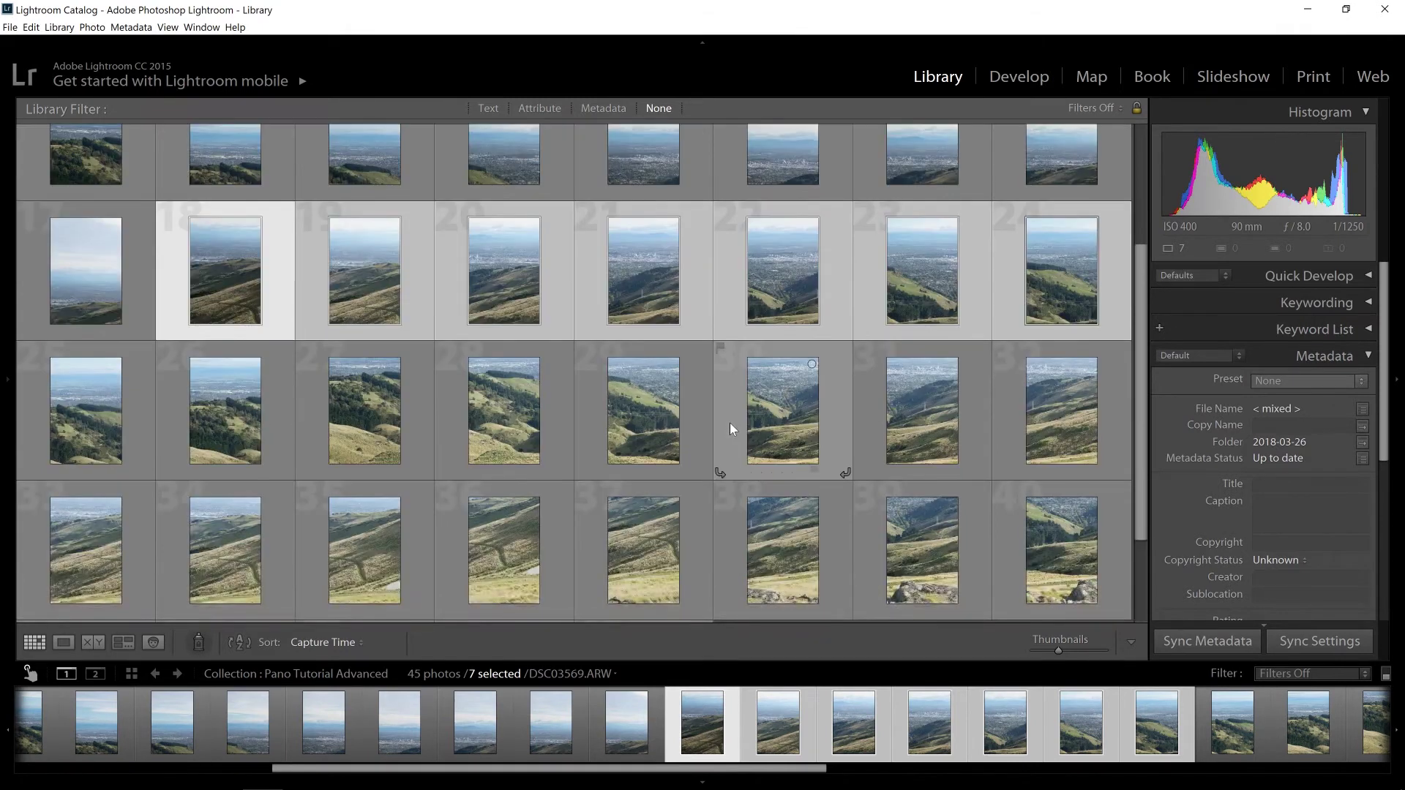
{"action": "scroll", "coordinate": [730, 423], "scroll_direction": "down", "scroll_amount": 1}
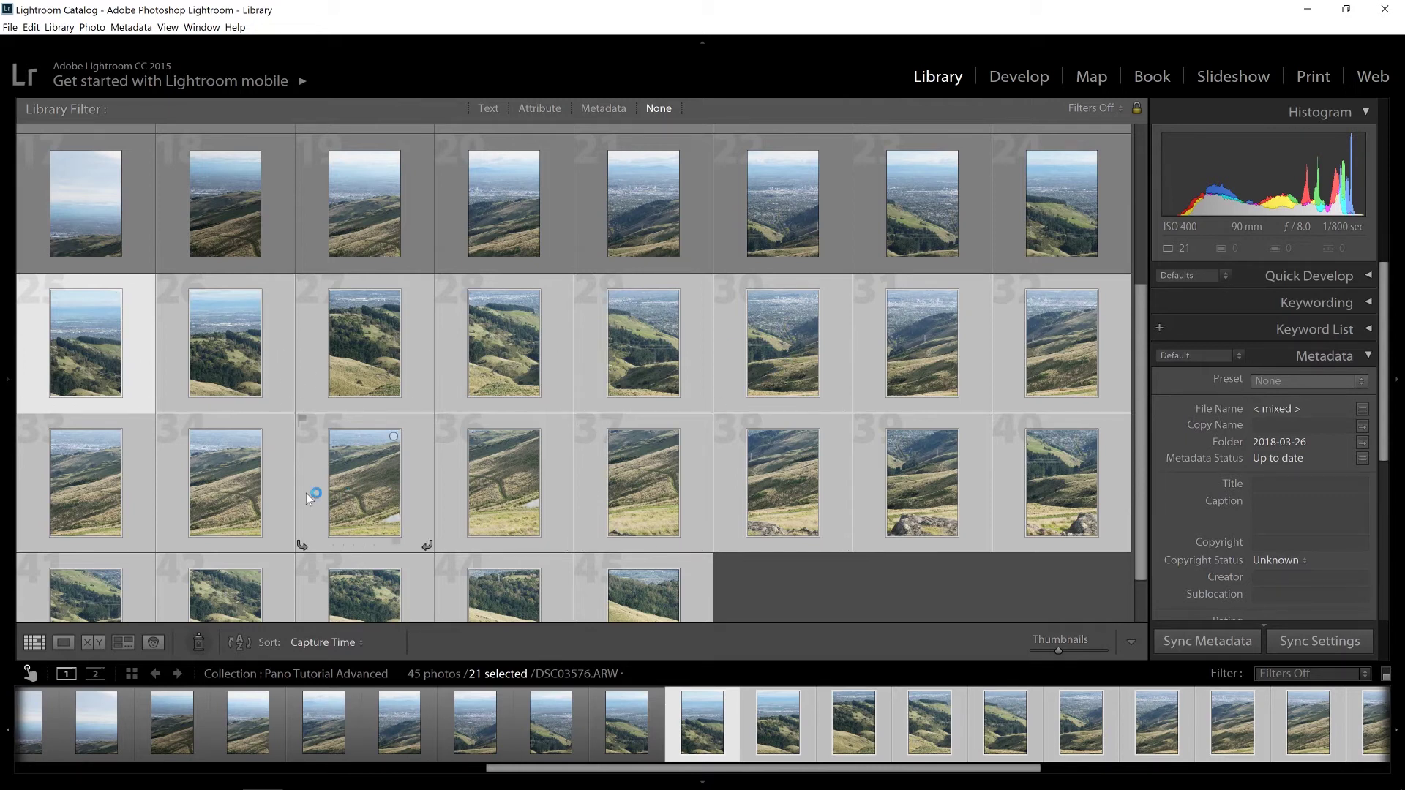
{"action": "scroll", "coordinate": [442, 509], "scroll_direction": "down", "scroll_amount": 1}
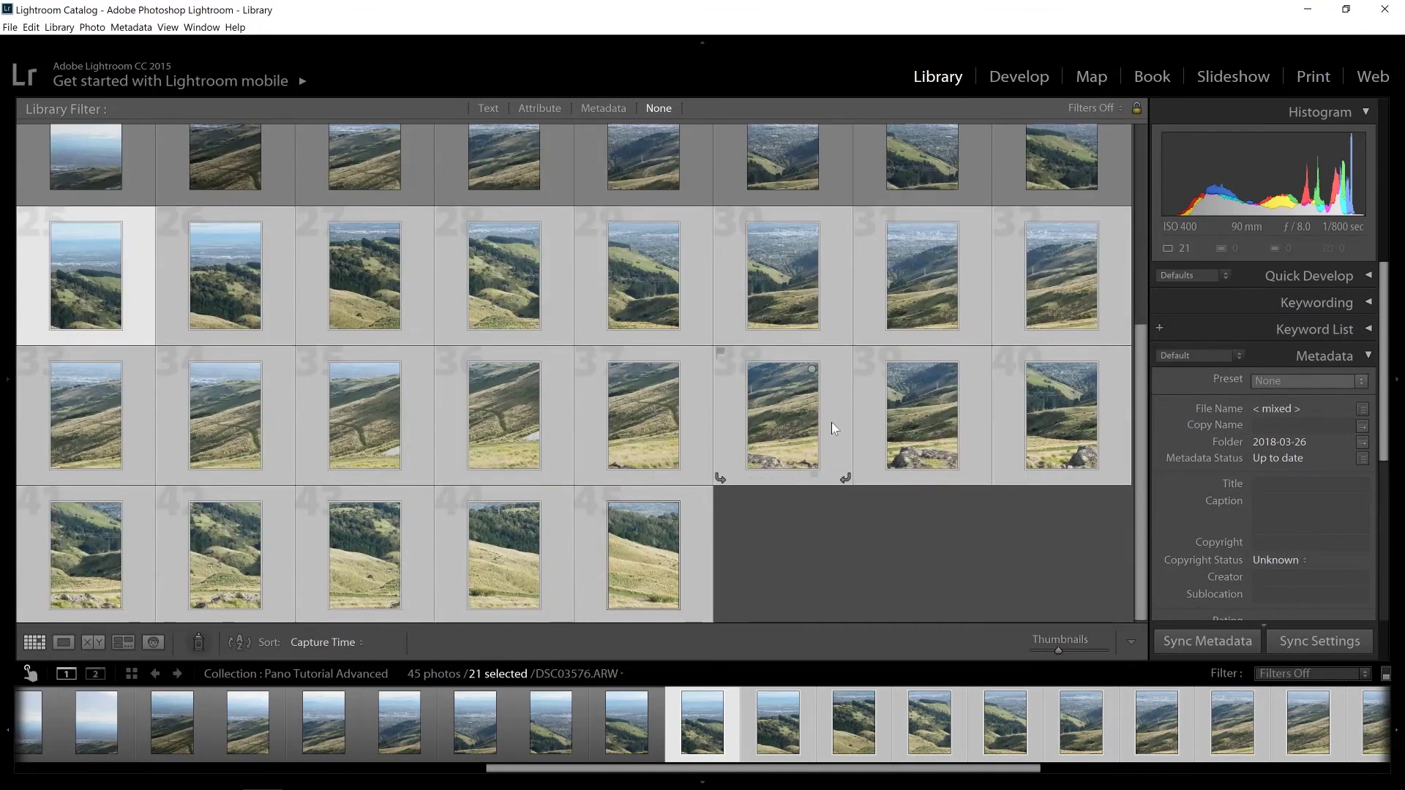
{"action": "scroll", "coordinate": [707, 391], "scroll_direction": "up", "scroll_amount": 5}
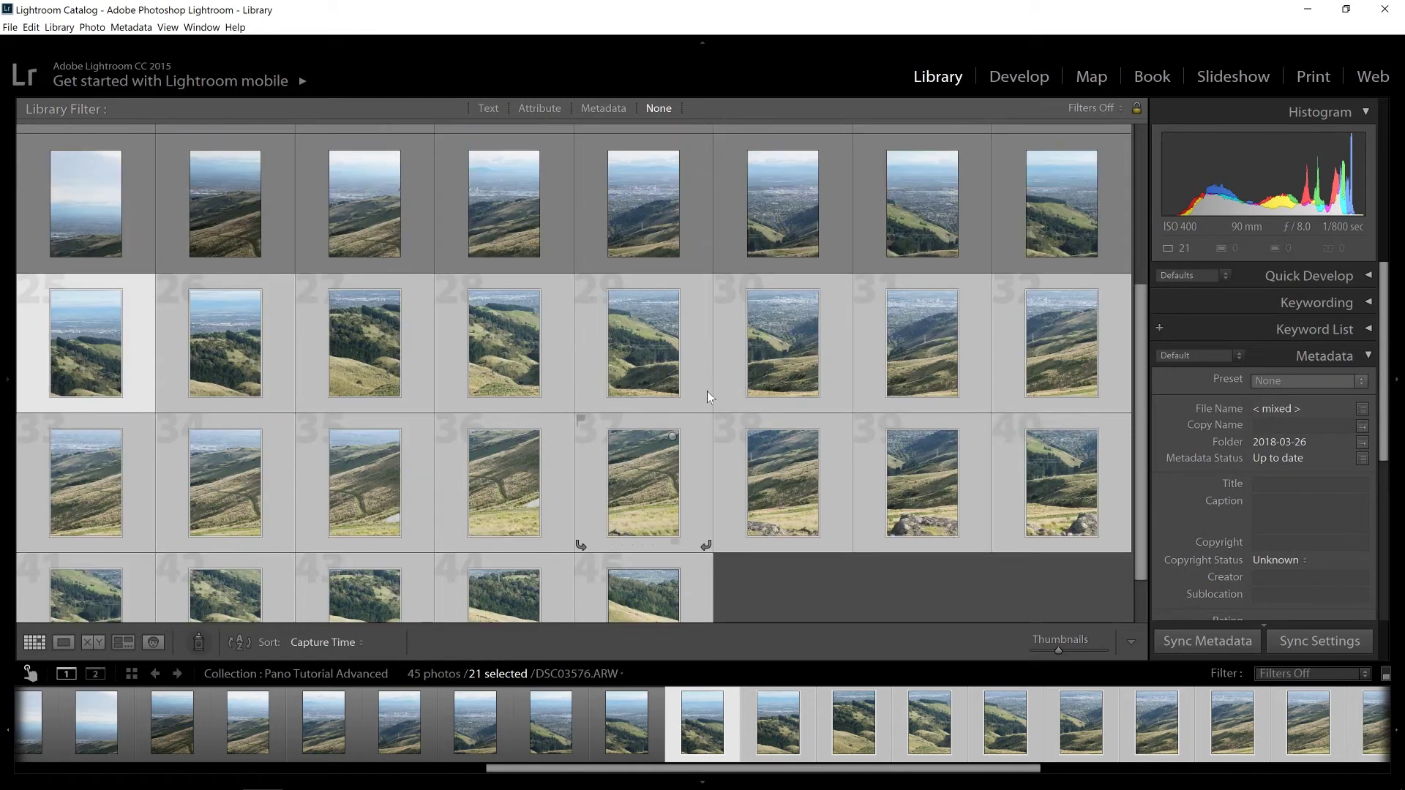
- Reselect photos 1–17 and send them to Photoshop with Edit In > Merge to Panorama
{"action": "key", "text": "ctrl+z"}
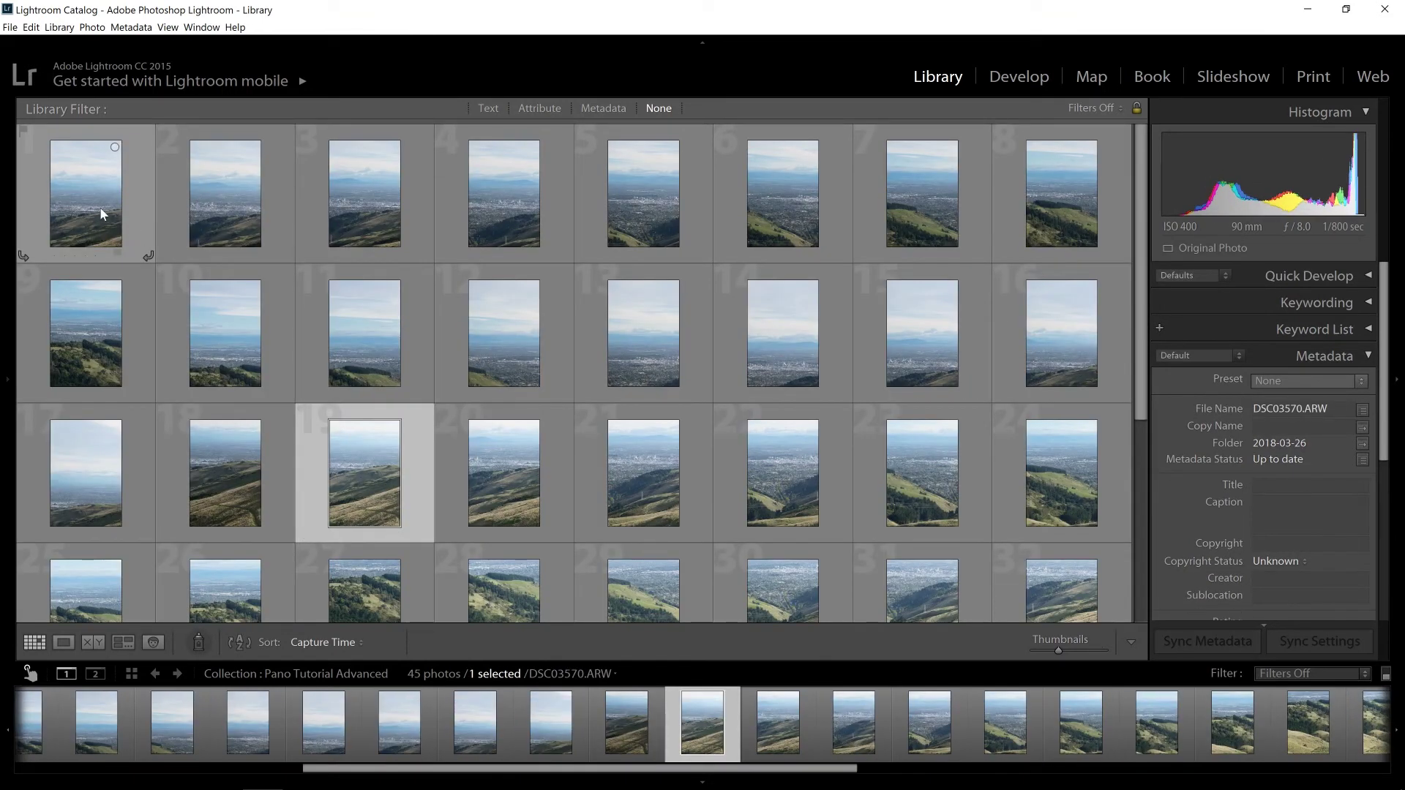
{"action": "left_click", "coordinate": [98, 207]}
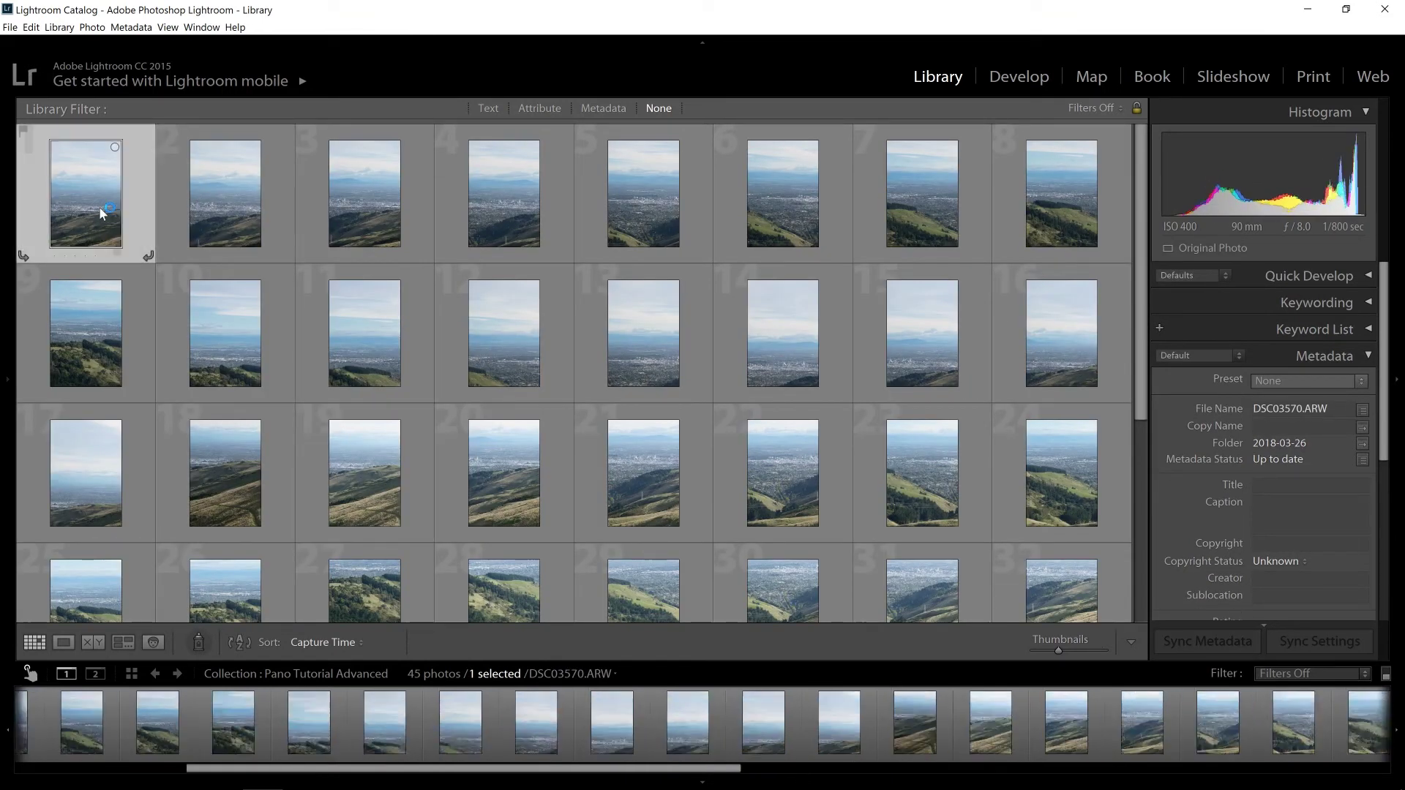
{"action": "left_click", "coordinate": [80, 502], "text": "shift"}
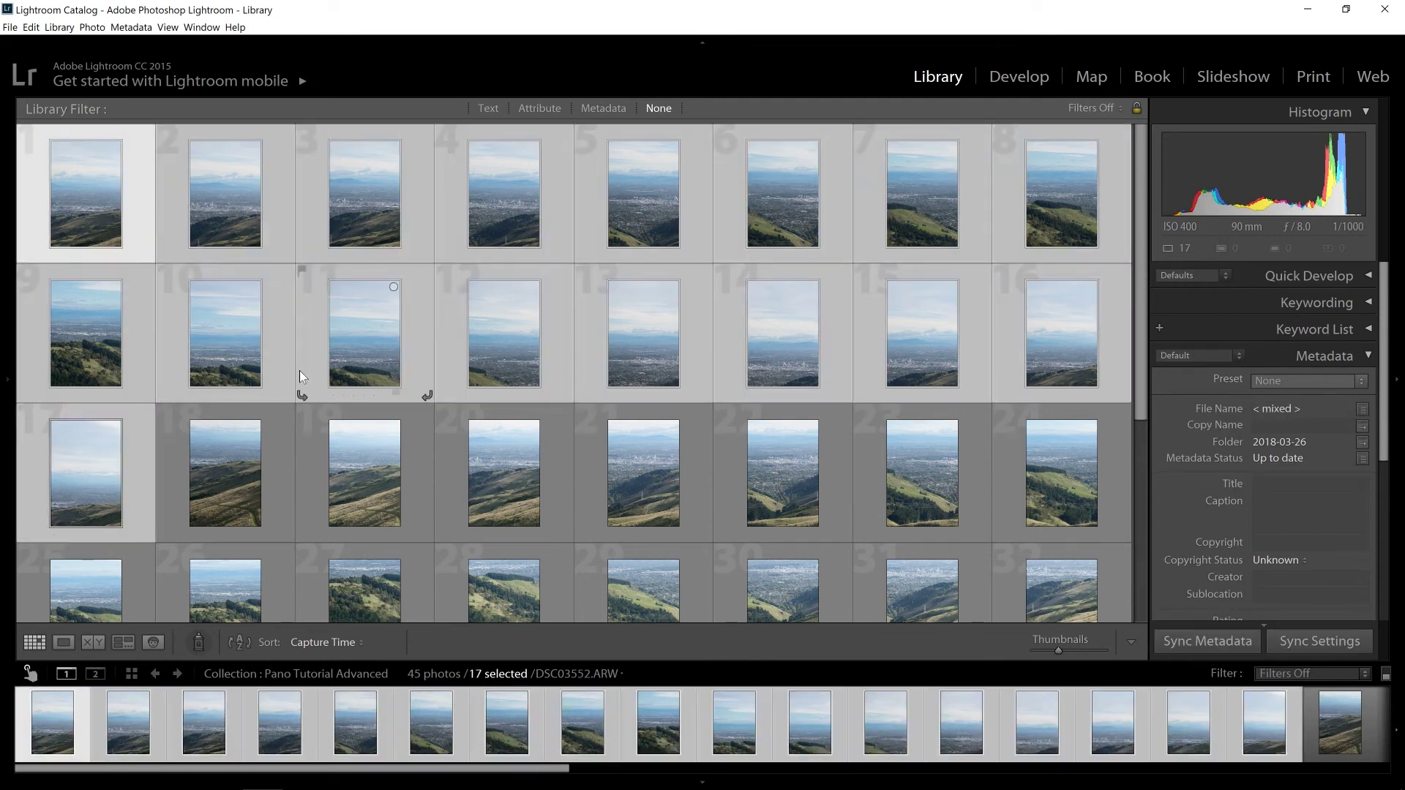
{"action": "right_click", "coordinate": [222, 328]}
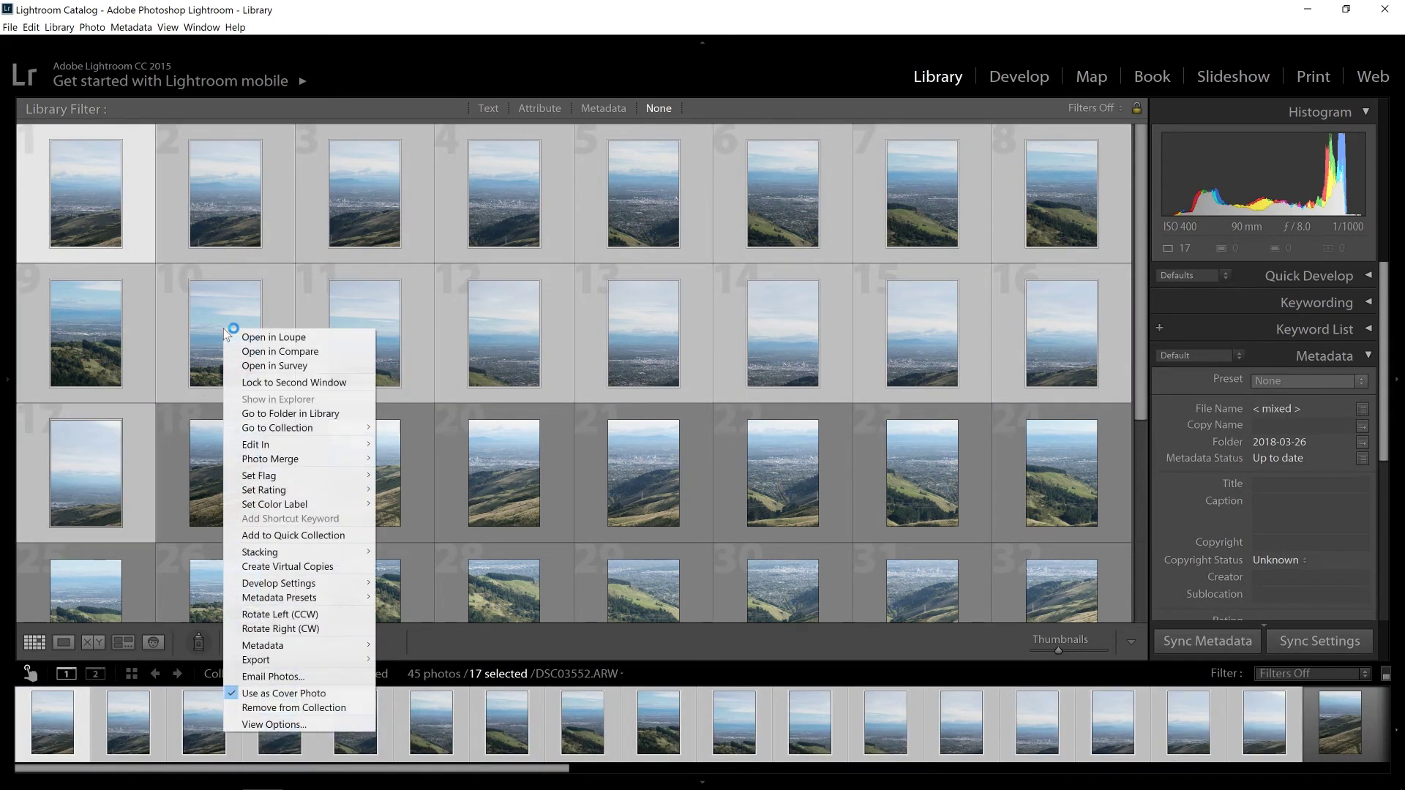
{"action": "mouse_move", "coordinate": [254, 447]}
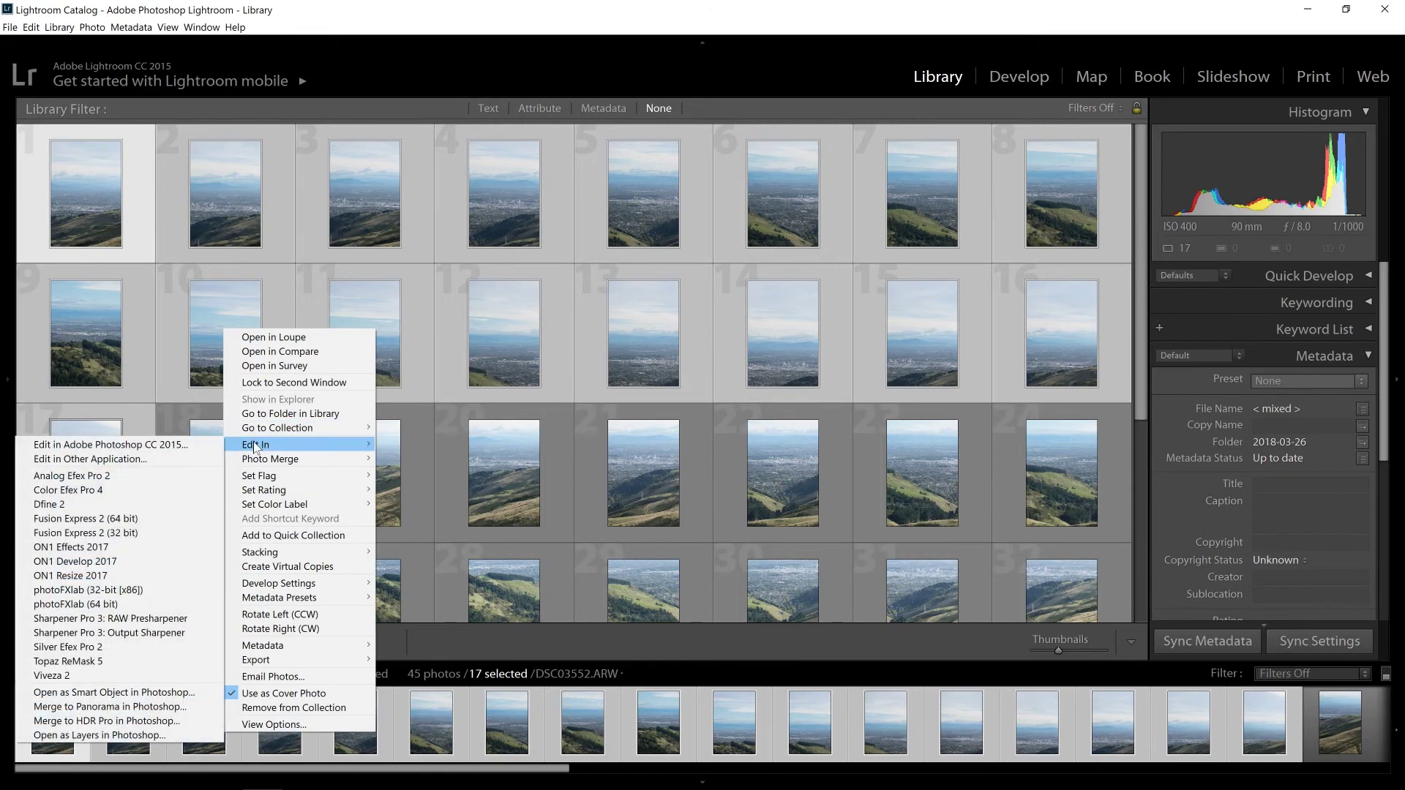
{"action": "left_click", "coordinate": [179, 709]}
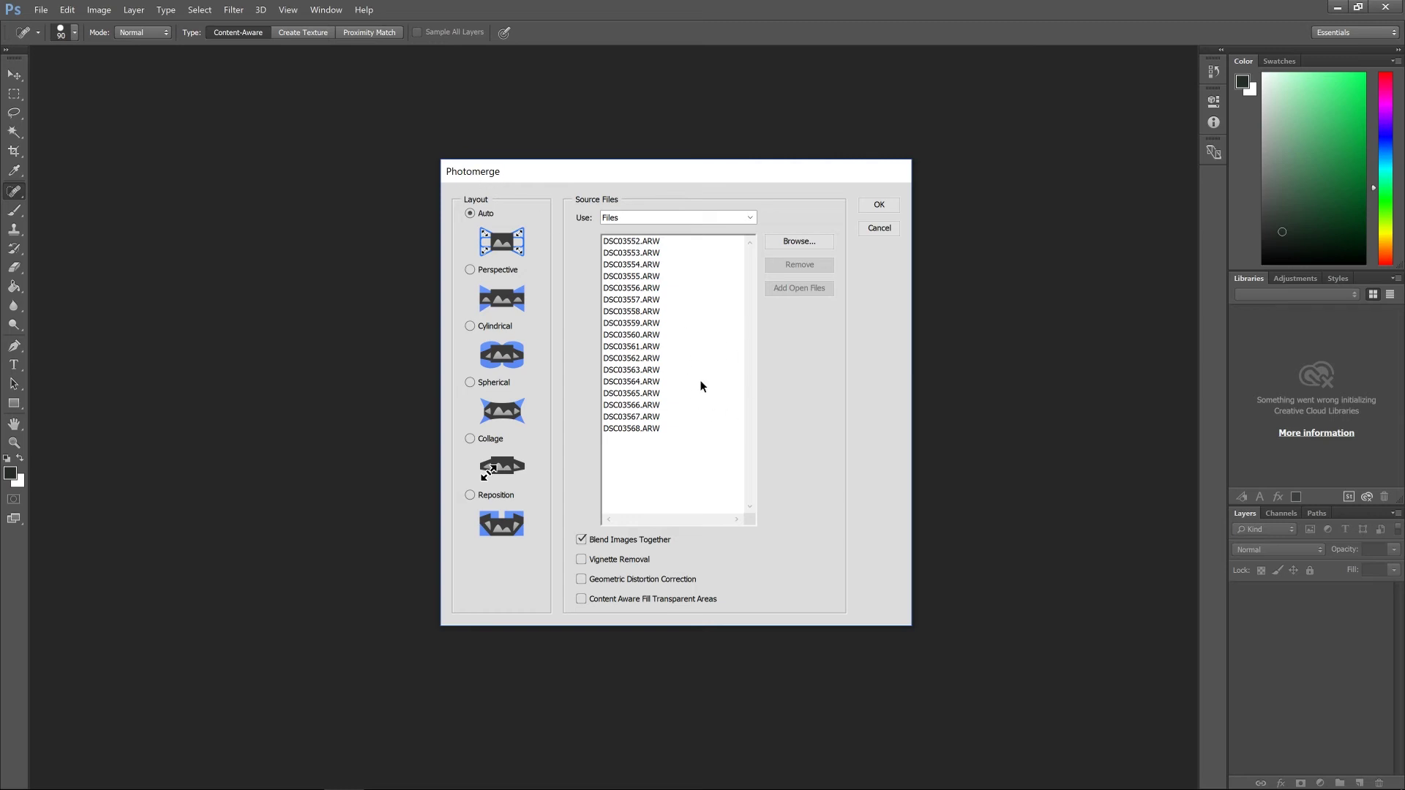
- Stitch all 17 source files with Auto layout, blending, and Geometric Distortion Correction enabled
{"action": "left_click", "coordinate": [646, 245]}
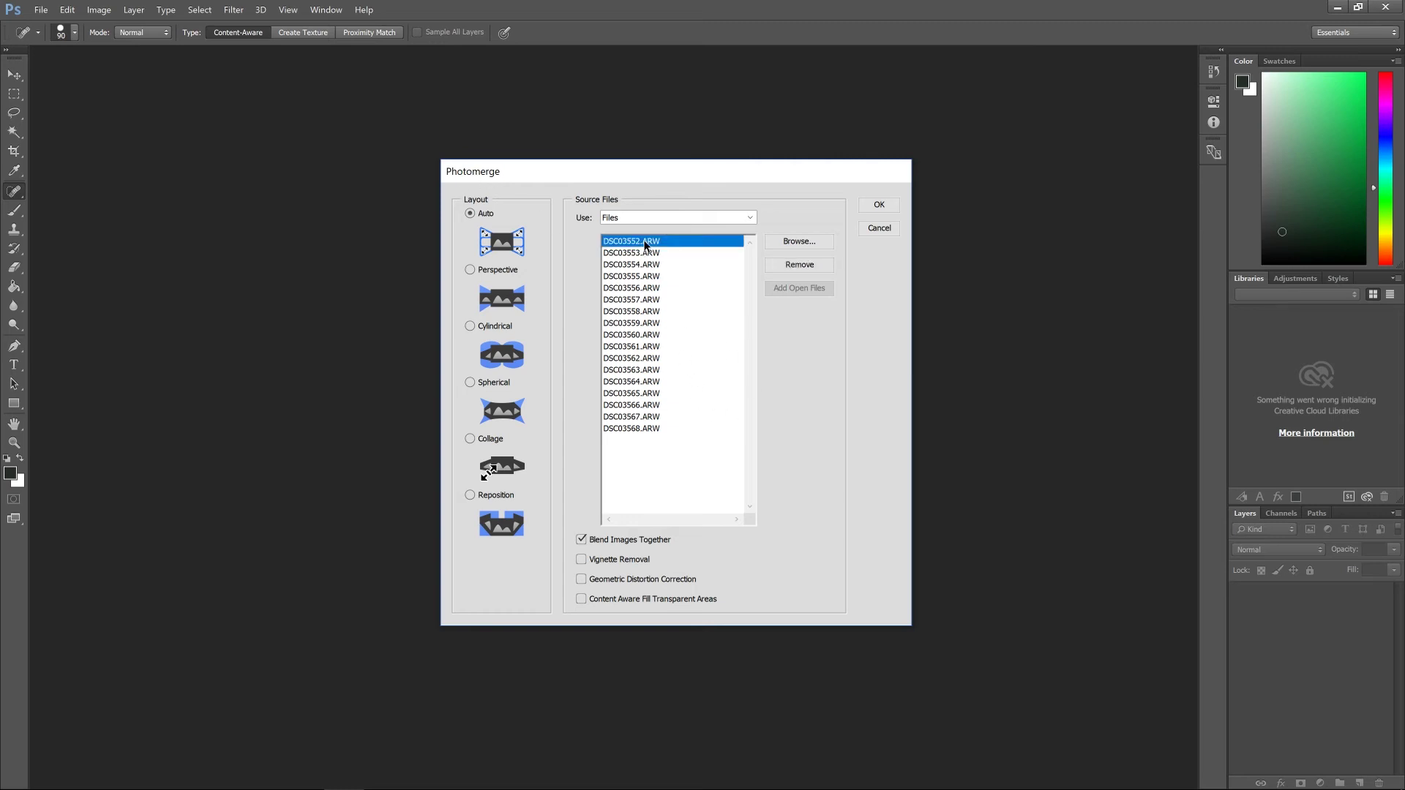
{"action": "left_click", "coordinate": [644, 428], "text": "shift"}
{"action": "left_click", "coordinate": [697, 464]}
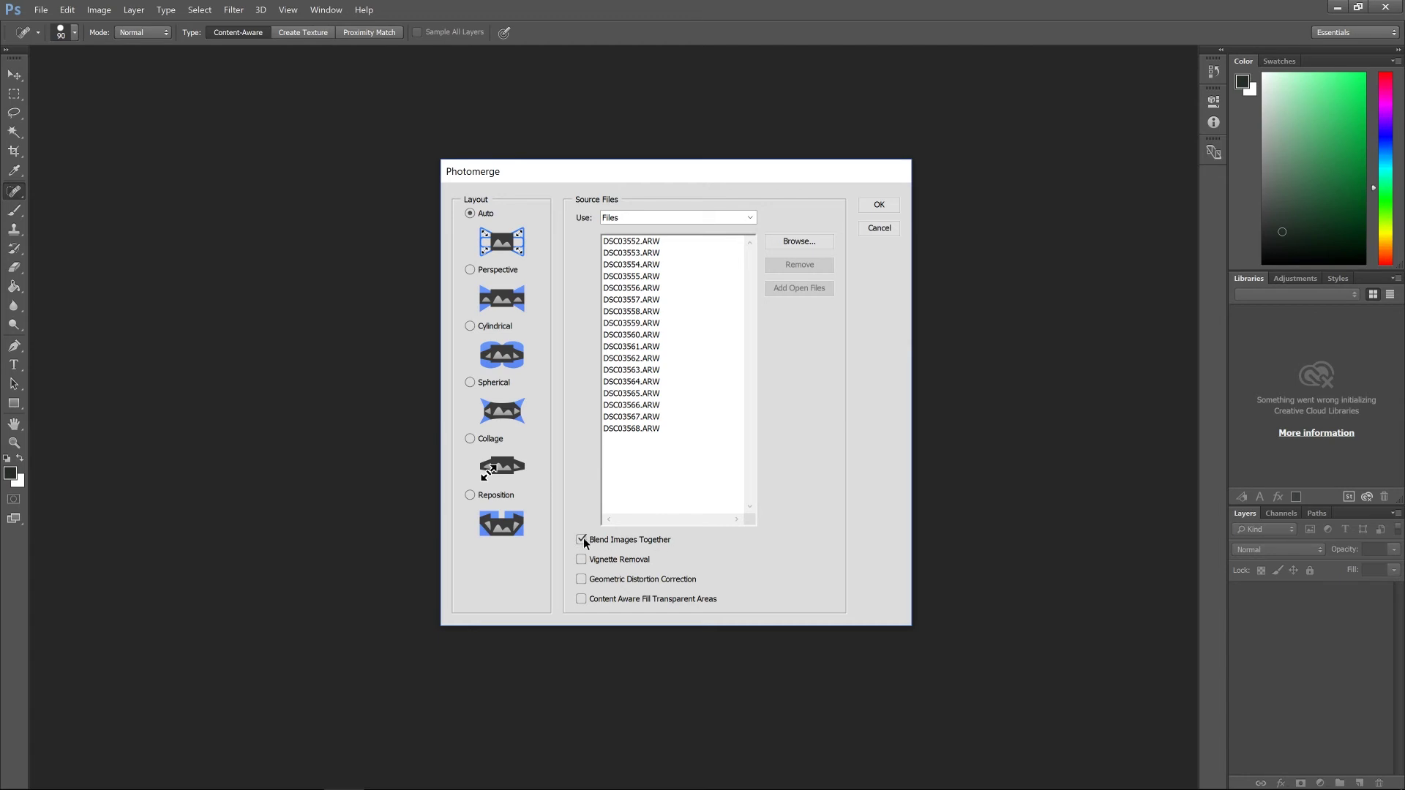
{"action": "left_click", "coordinate": [582, 579]}
{"action": "left_click", "coordinate": [875, 206]}
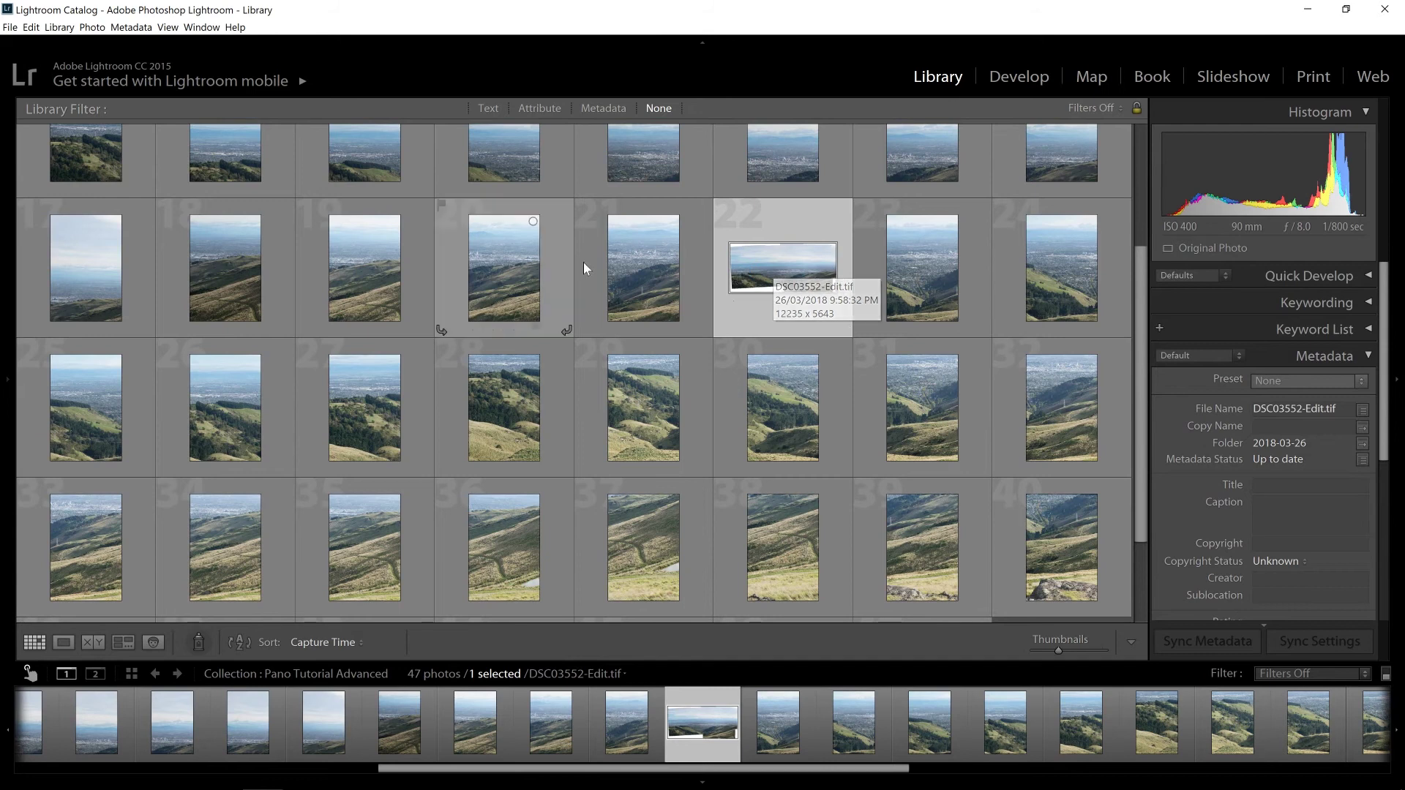
- Locate and select the first stitched panorama, DSC03552-Edit.tif, in the grid
{"action": "scroll", "coordinate": [783, 321], "scroll_direction": "up", "scroll_amount": 3}
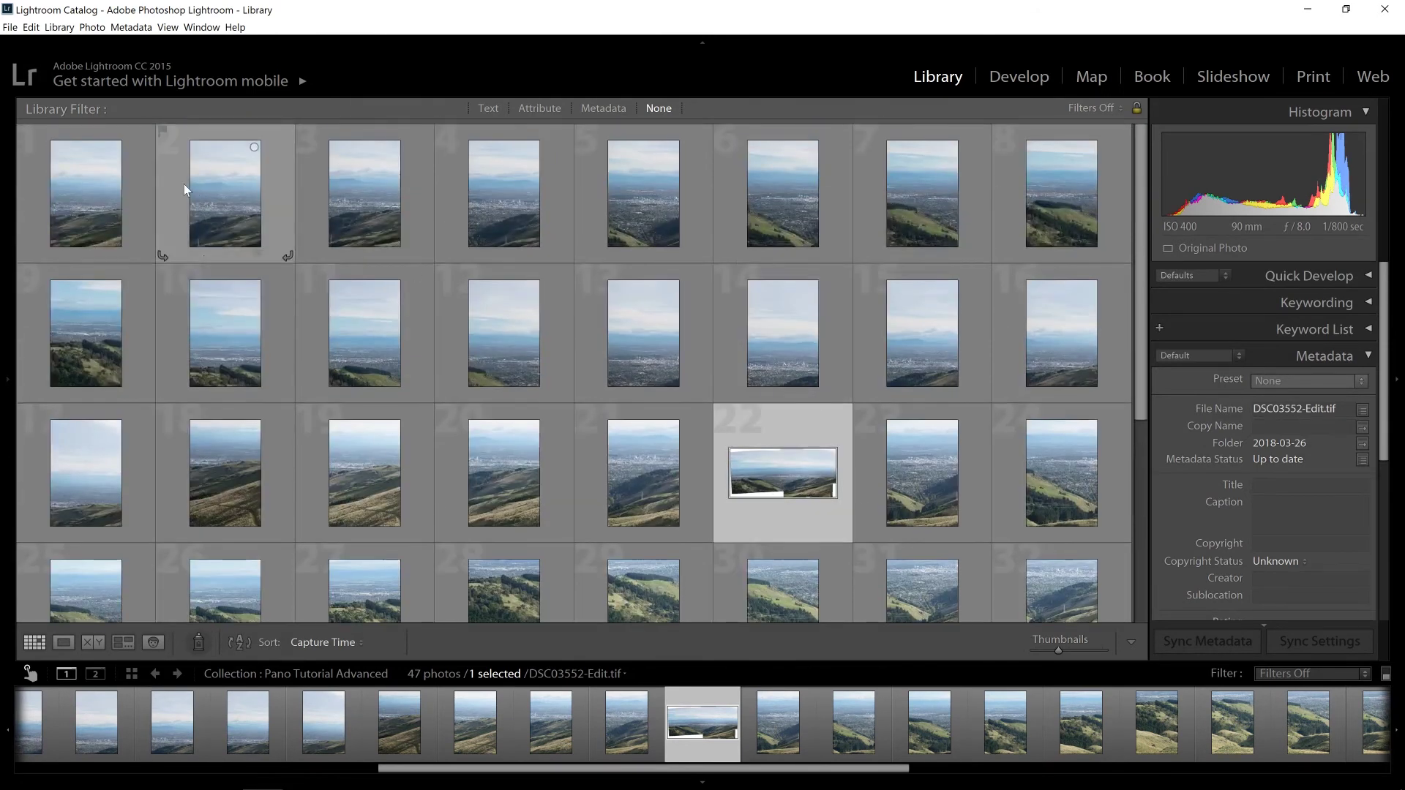
{"action": "left_click", "coordinate": [103, 188]}
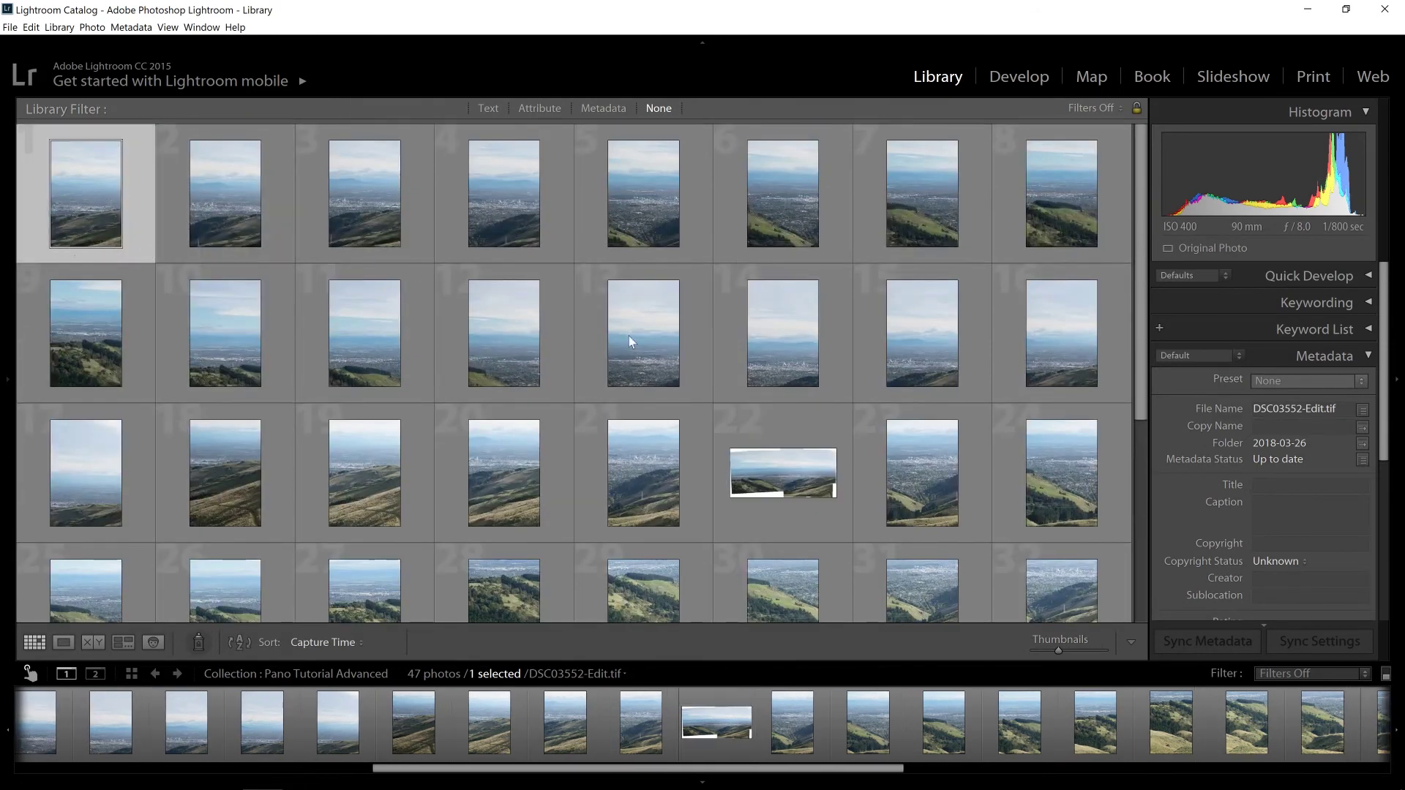
{"action": "left_click", "coordinate": [774, 458]}
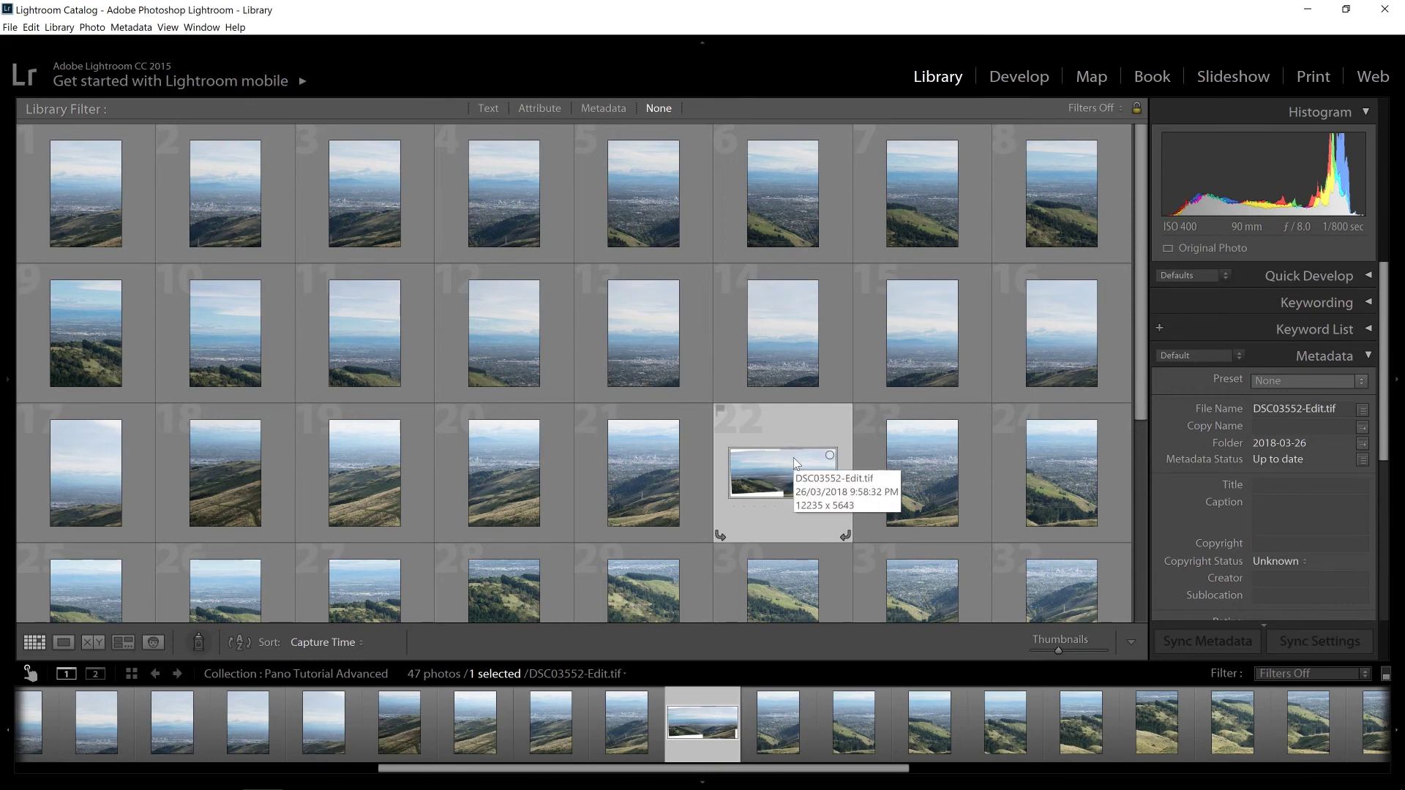
{"action": "left_click", "coordinate": [920, 453]}
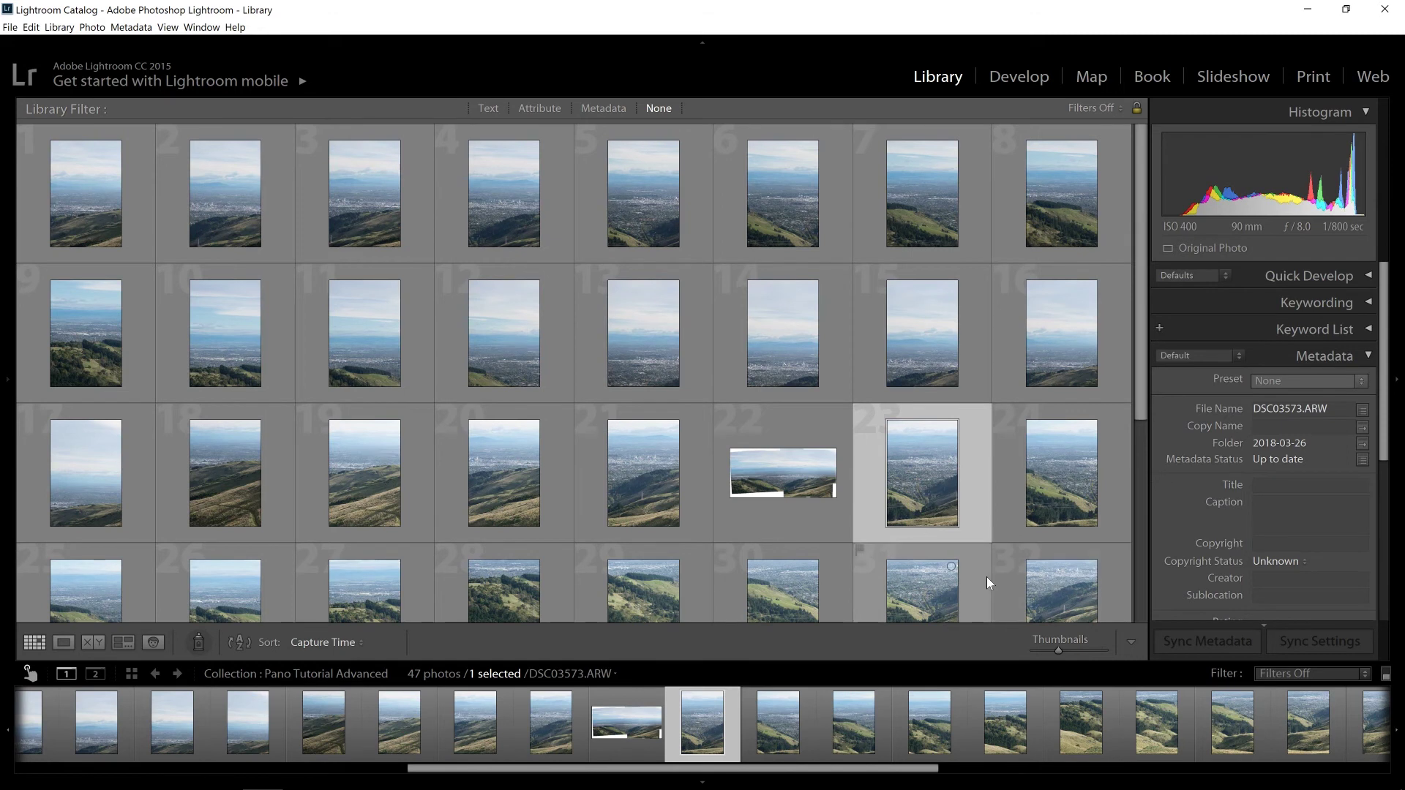
{"action": "scroll", "coordinate": [995, 529], "scroll_direction": "down", "scroll_amount": 1}
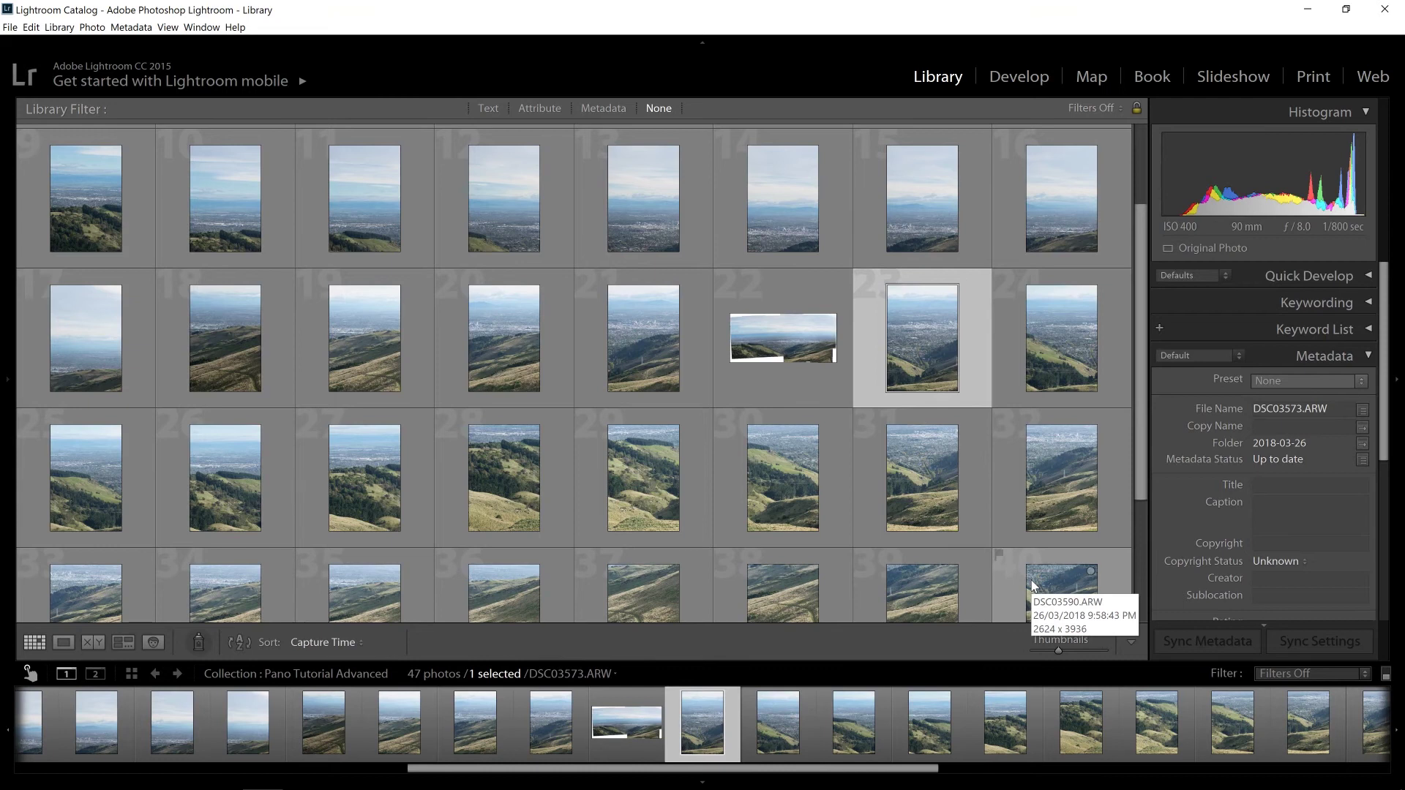
{"action": "left_click", "coordinate": [818, 347]}
{"action": "scroll", "coordinate": [818, 347], "scroll_direction": "down", "scroll_amount": 1}
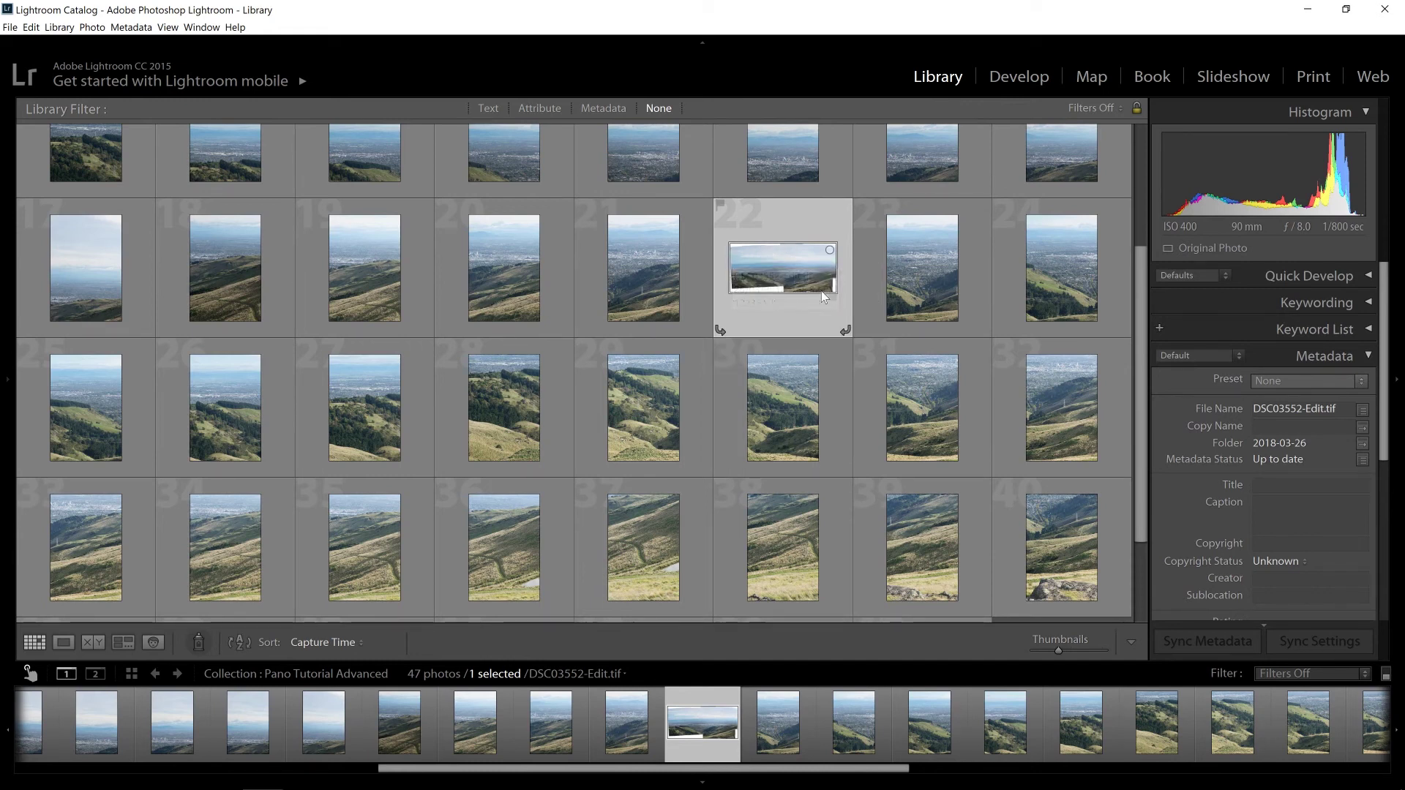
{"action": "left_click", "coordinate": [640, 302]}
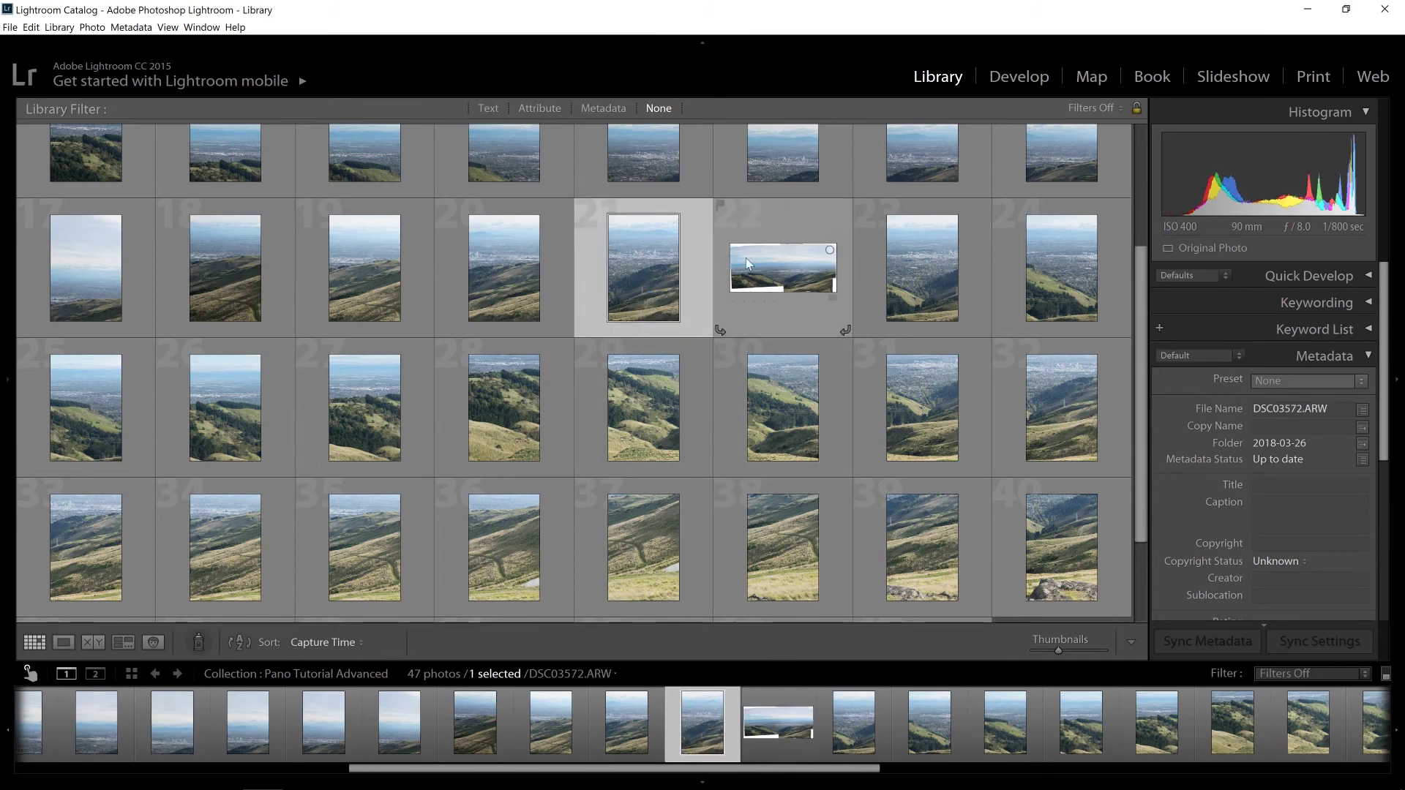
{"action": "left_click", "coordinate": [802, 295]}
- Add DSC03578-Edit.tif to the selection and merge both panoramas to a panorama in Photoshop
{"action": "scroll", "coordinate": [908, 562], "scroll_direction": "down", "scroll_amount": 2}
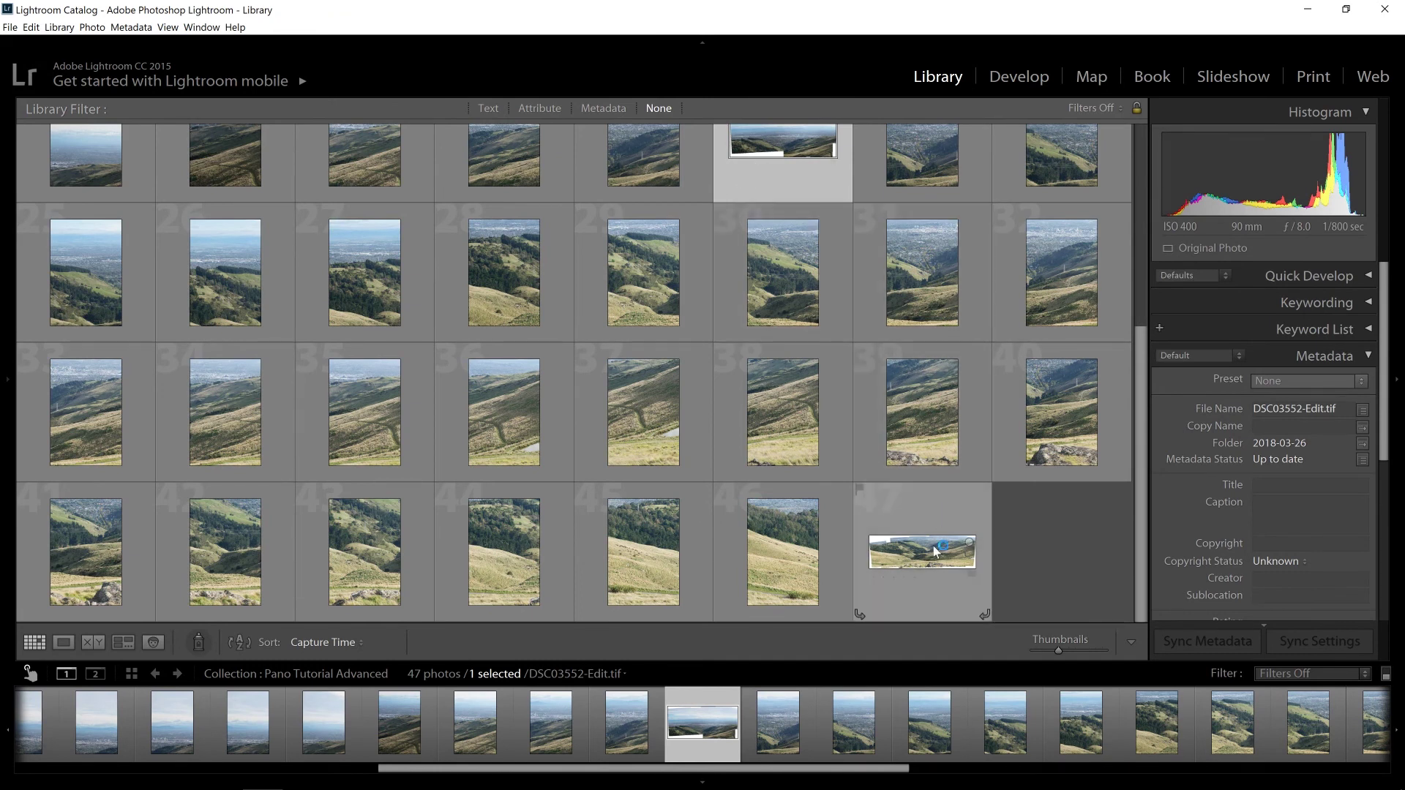
{"action": "left_click", "coordinate": [937, 521], "text": "ctrl"}
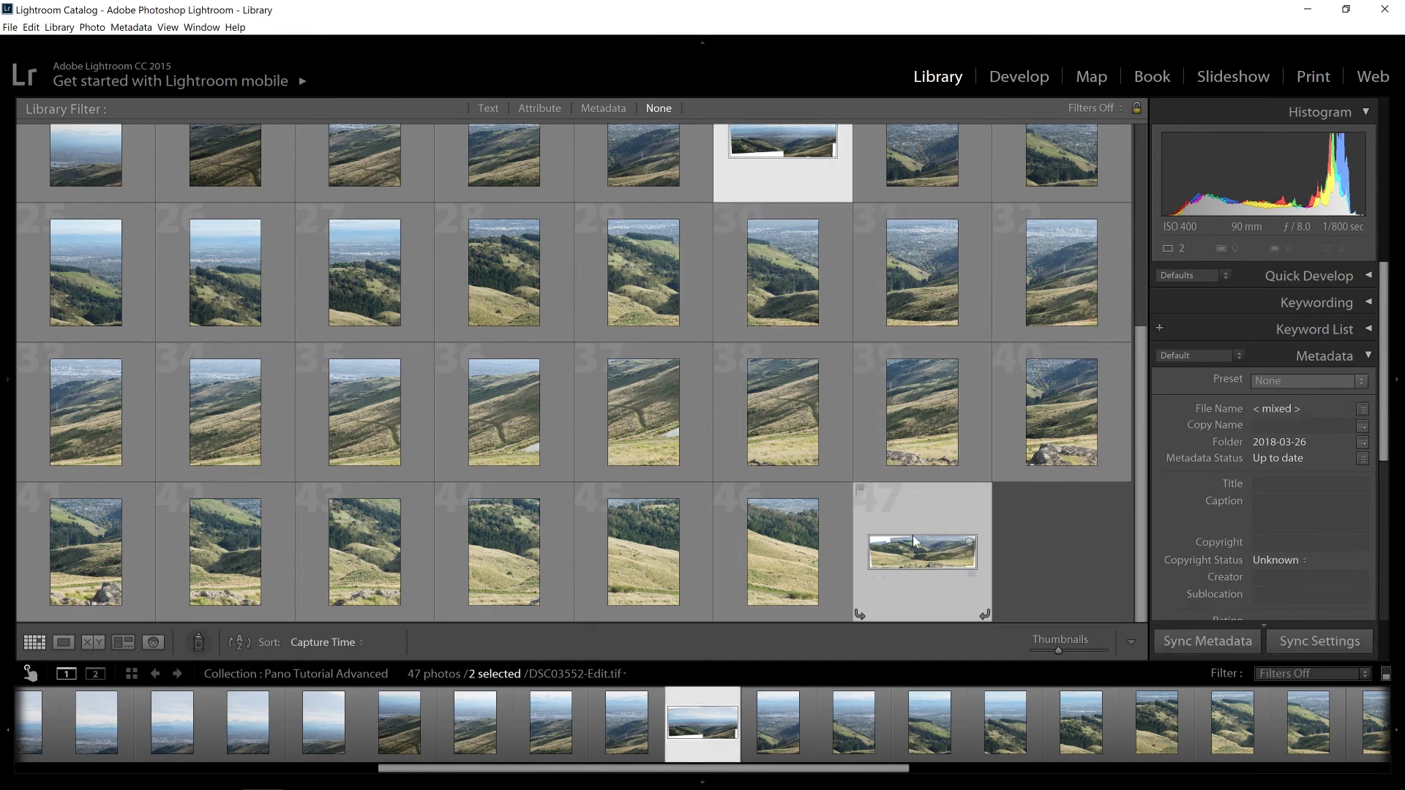
{"action": "left_click", "coordinate": [861, 491]}
{"action": "left_click", "coordinate": [941, 551]}
{"action": "right_click", "coordinate": [944, 551]}
{"action": "mouse_move", "coordinate": [988, 268]}
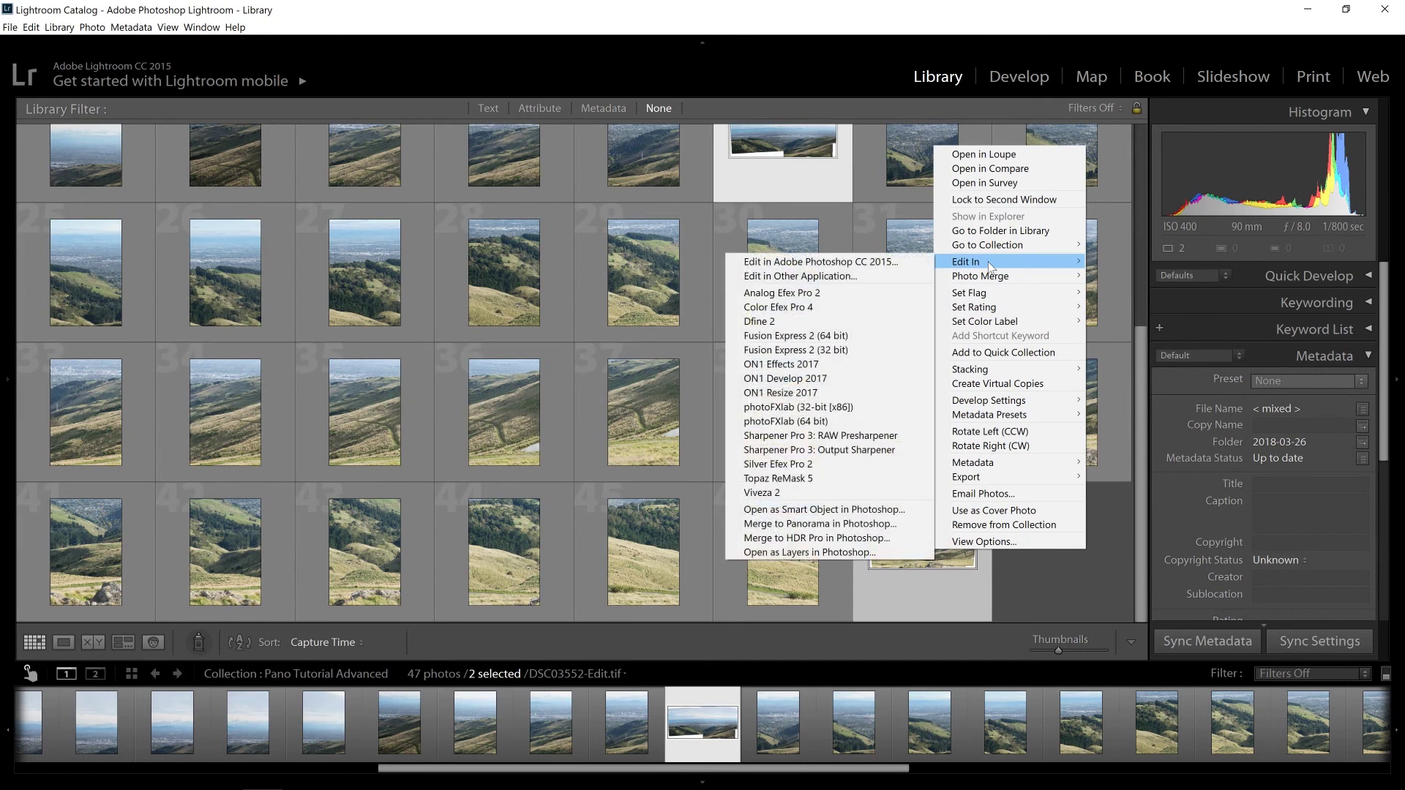
{"action": "left_click", "coordinate": [849, 525]}
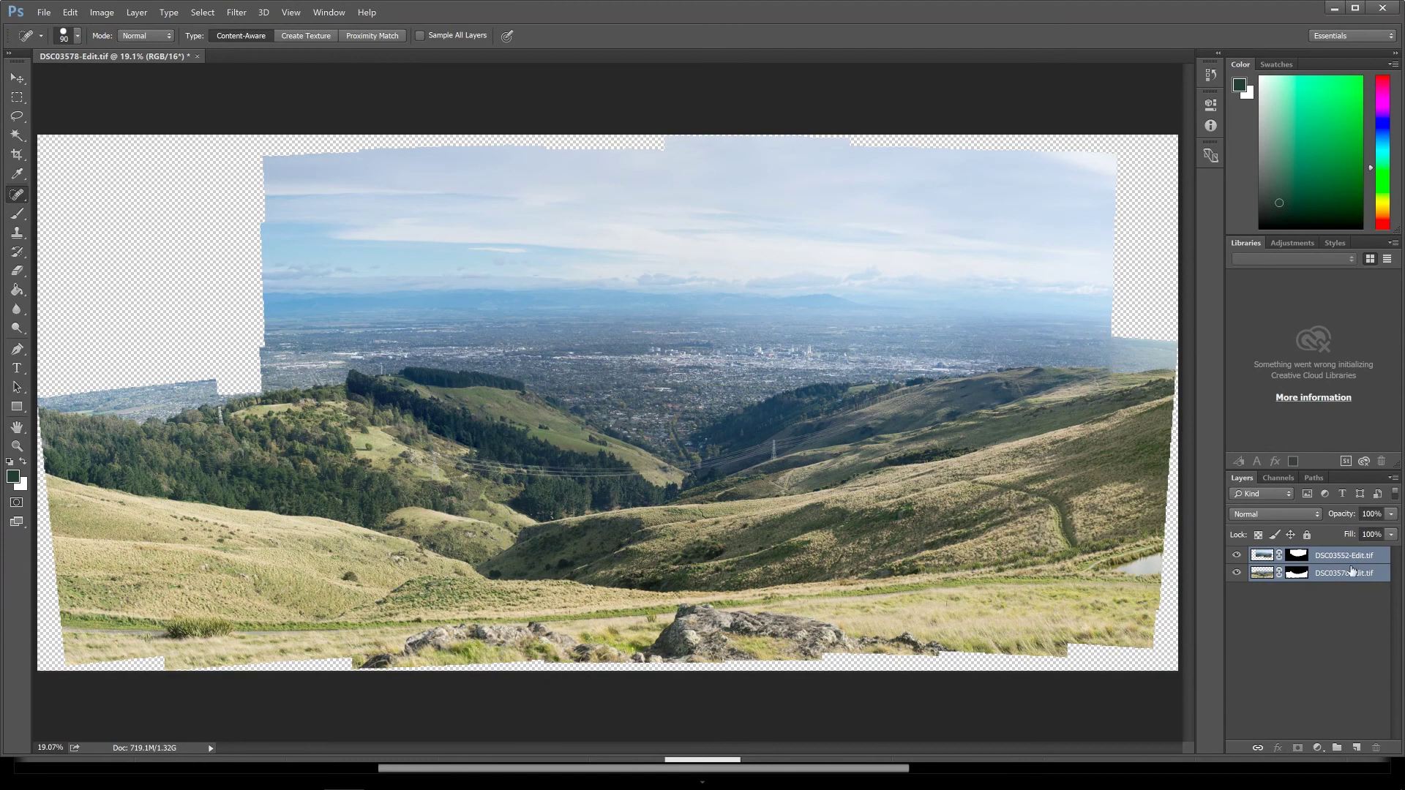
- Merge the two masked panorama layers into a single DSC03552-Edit.tif layer, then pick the Move tool
{"action": "right_click", "coordinate": [1314, 562]}
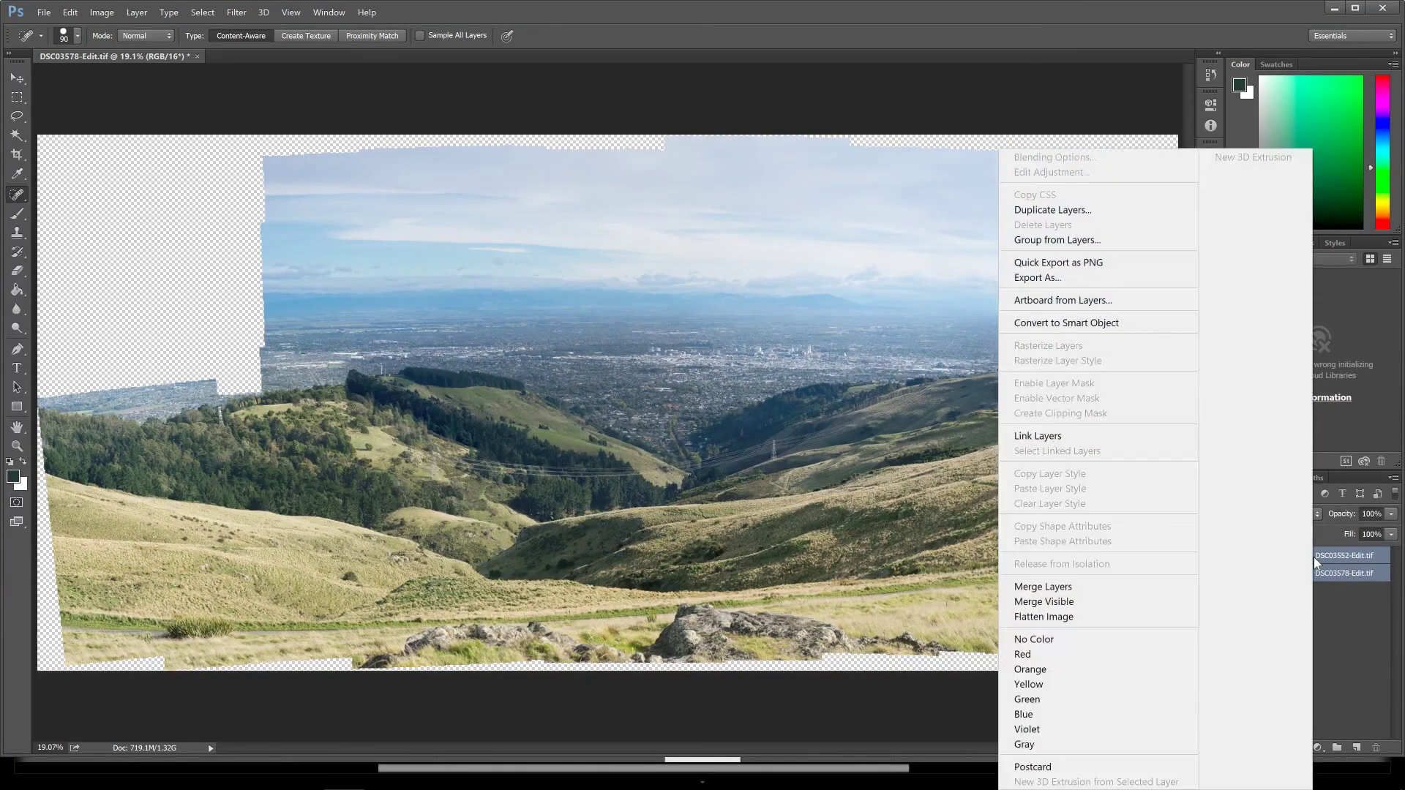
{"action": "left_click", "coordinate": [1107, 586]}
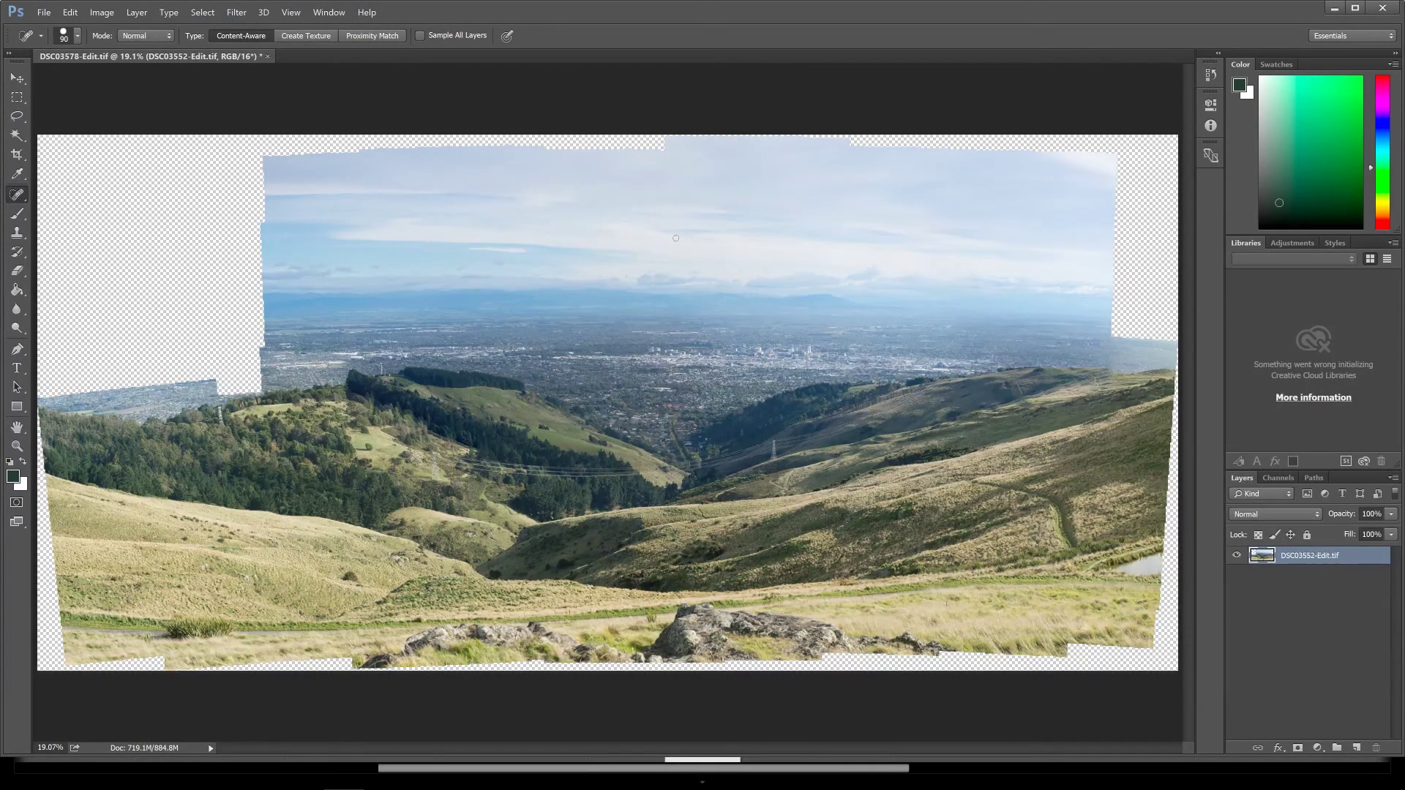
{"action": "key", "text": "v"}
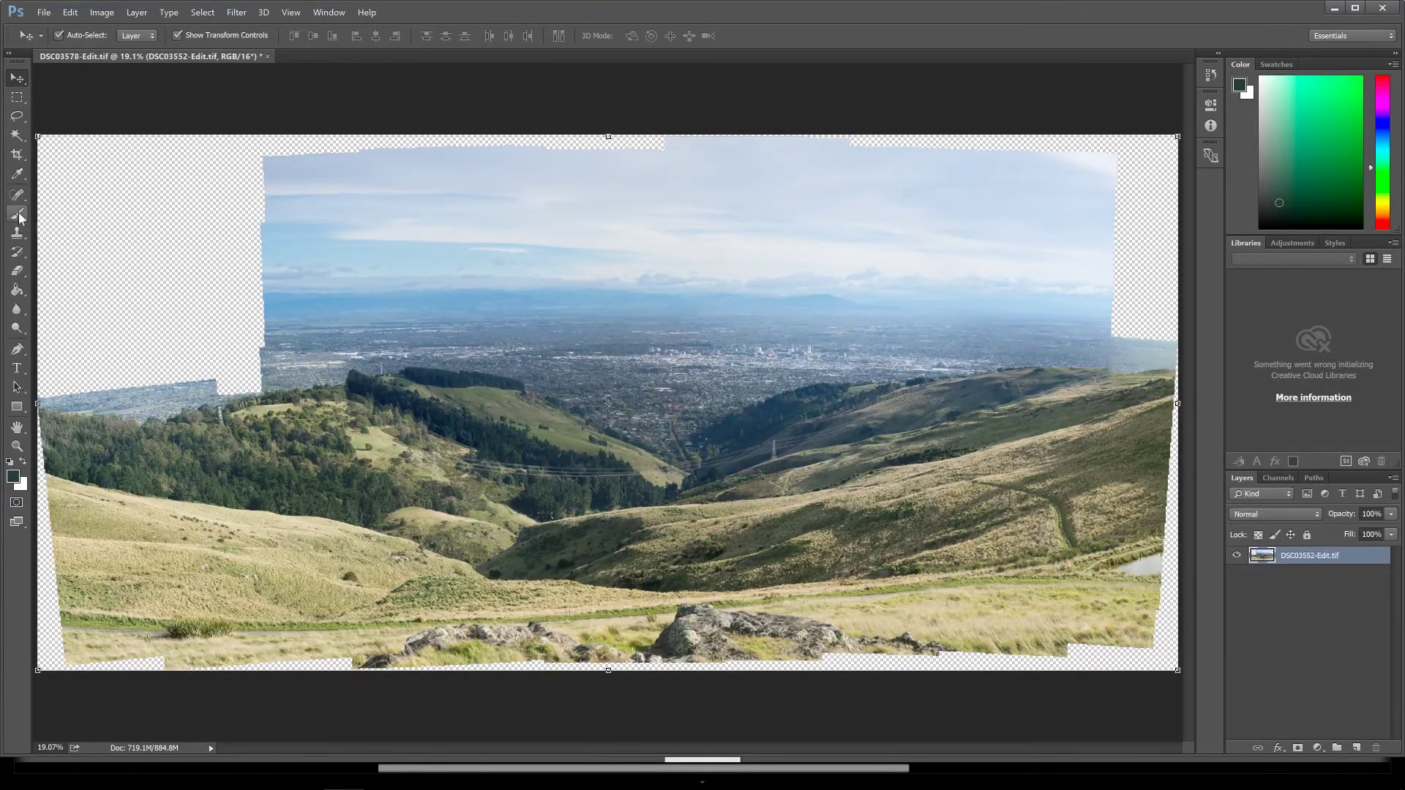
- Crop the panorama inward on all four sides, trimming the transparent edges, jagged sky and foreground rocks, then commit the crop
{"action": "left_click", "coordinate": [17, 232]}
{"action": "left_click", "coordinate": [18, 161]}
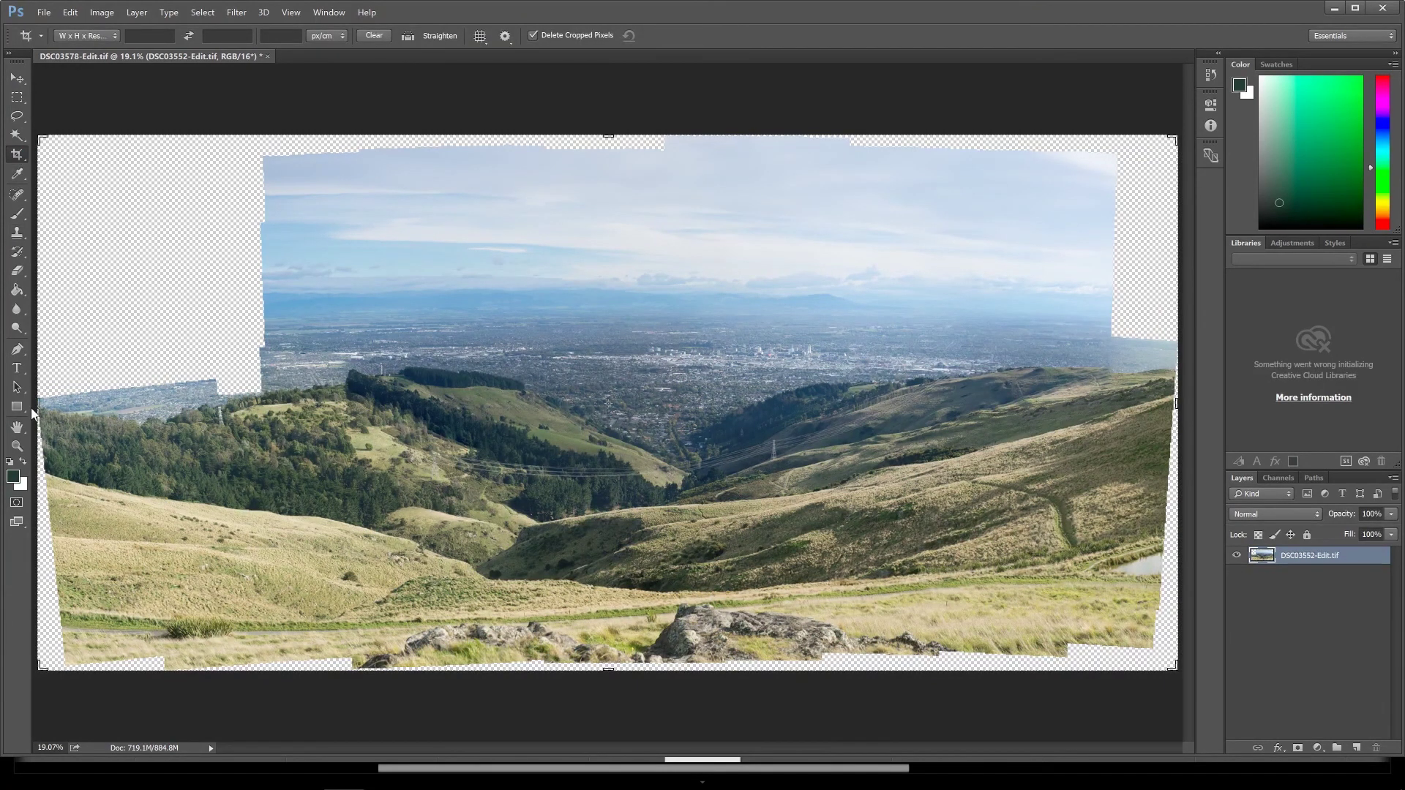
{"action": "left_click_drag", "start_coordinate": [38, 402], "coordinate": [190, 402]}
{"action": "left_click_drag", "start_coordinate": [1026, 404], "coordinate": [952, 404]}
{"action": "left_click_drag", "start_coordinate": [606, 666], "coordinate": [611, 624]}
{"action": "left_click_drag", "start_coordinate": [612, 178], "coordinate": [617, 201]}
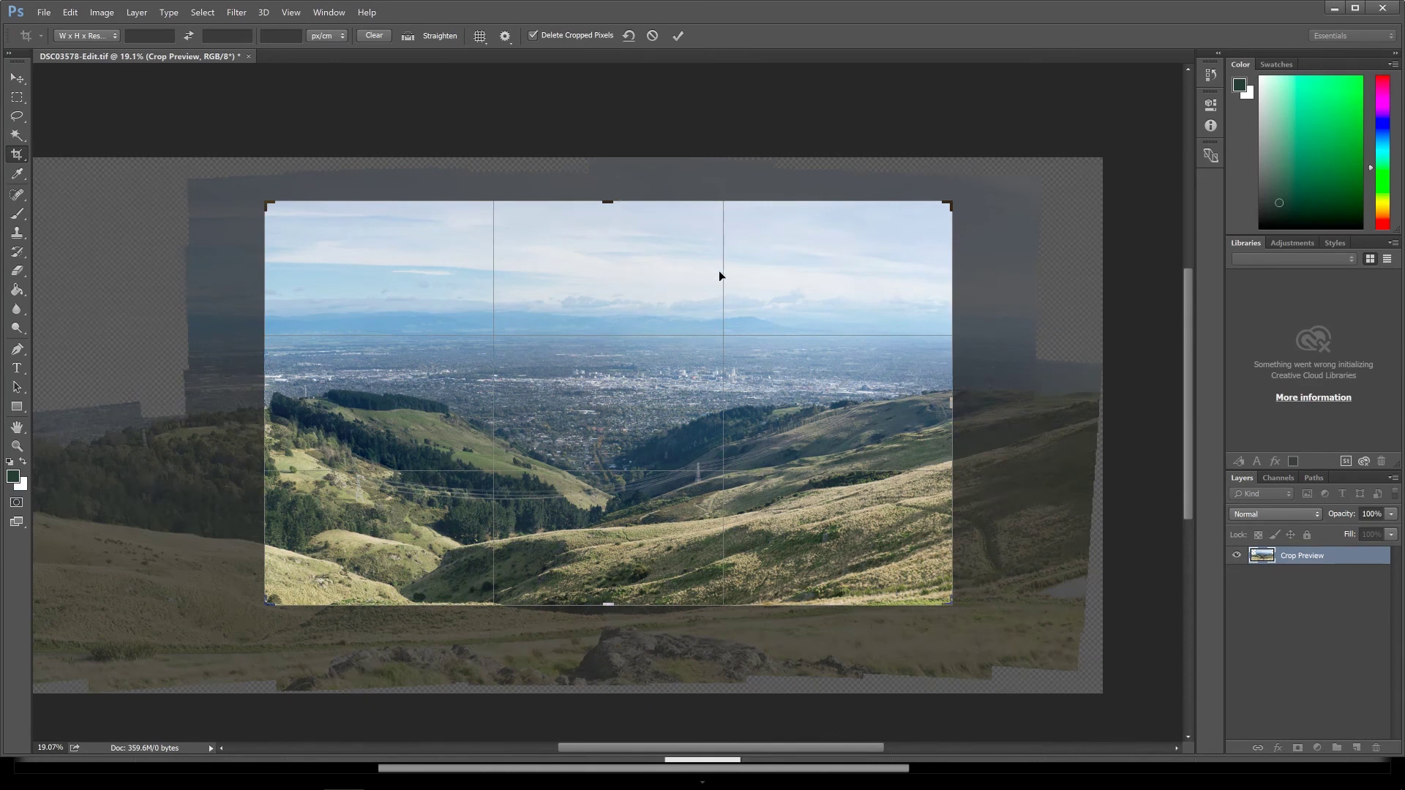
{"action": "left_click", "coordinate": [678, 35]}
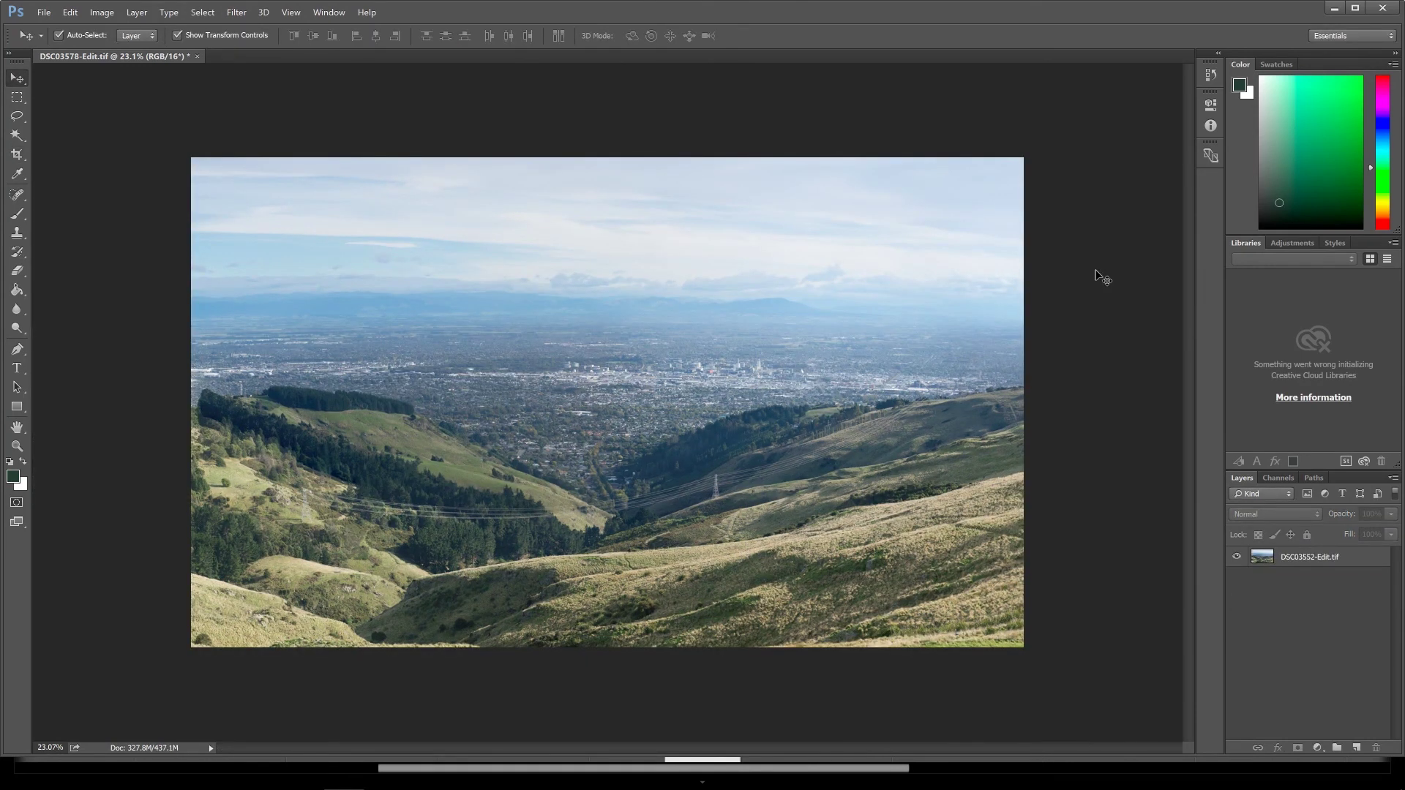